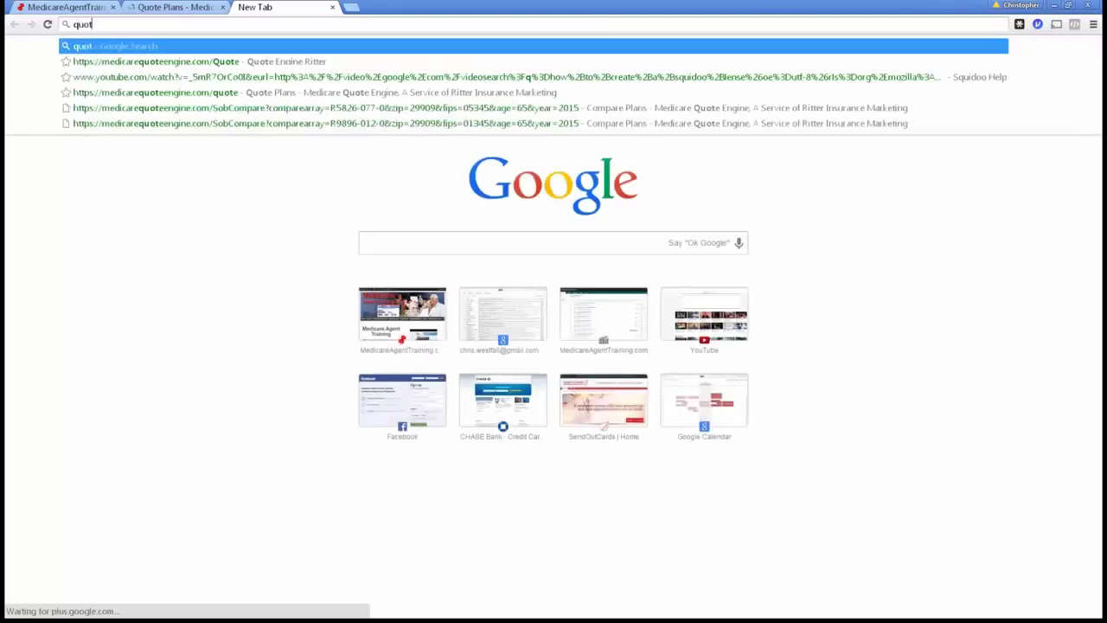
# Open medicarequotingtool.com/login.aspx and log in with the saved credentials, dismissing the posted rate-updates notice
pyautogui.press('BackSpace')
pyautogui.press('BackSpace')
pyautogui.press('BackSpace')
pyautogui.press('BackSpace')
pyautogui.press('BackSpace')
pyautogui.press('BackSpace')
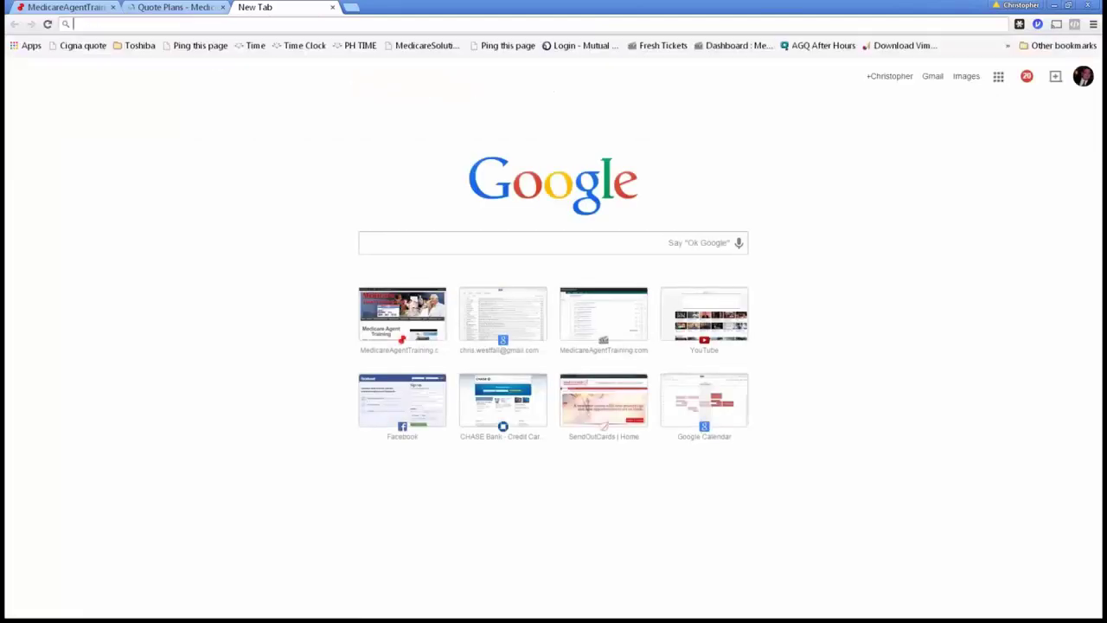
pyautogui.write('medicarequoteengtool.com/login.aspx')
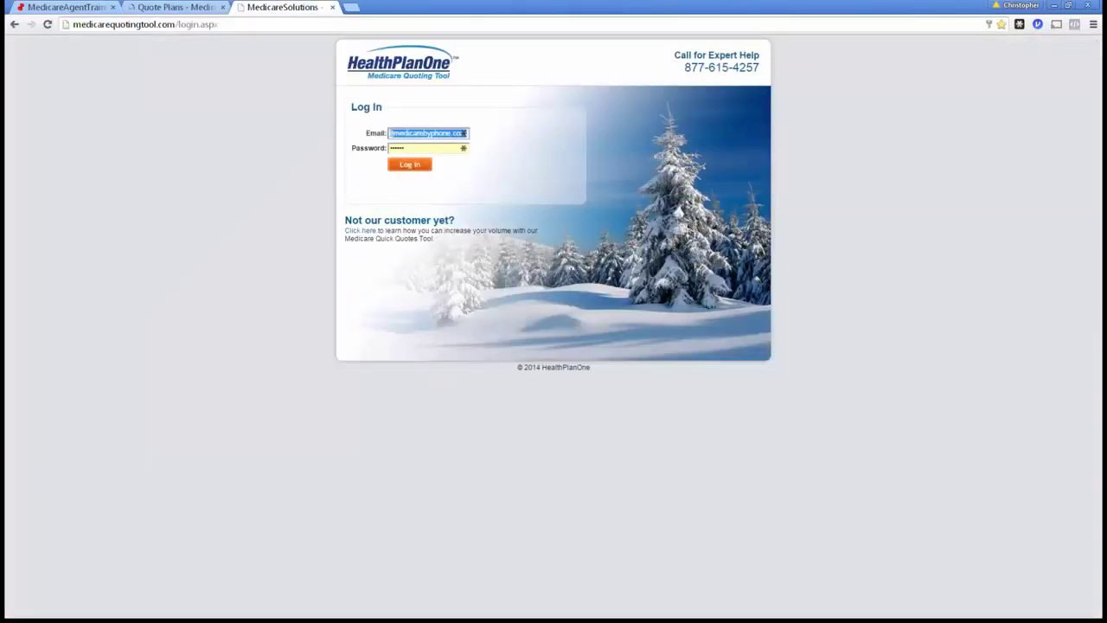
pyautogui.press('Return')
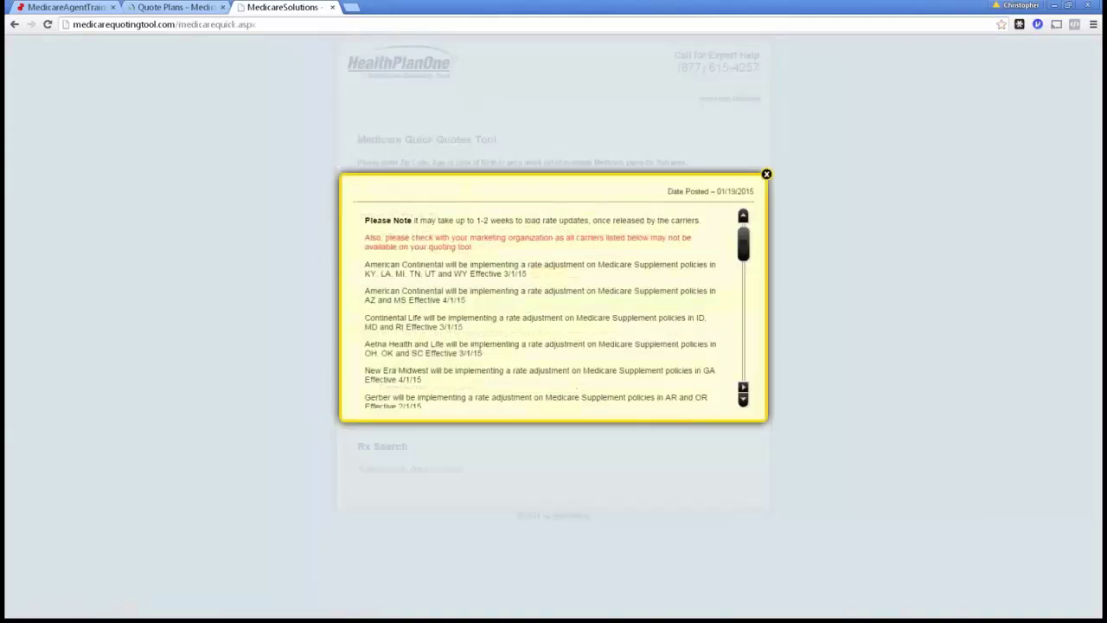
pyautogui.click(767, 175)
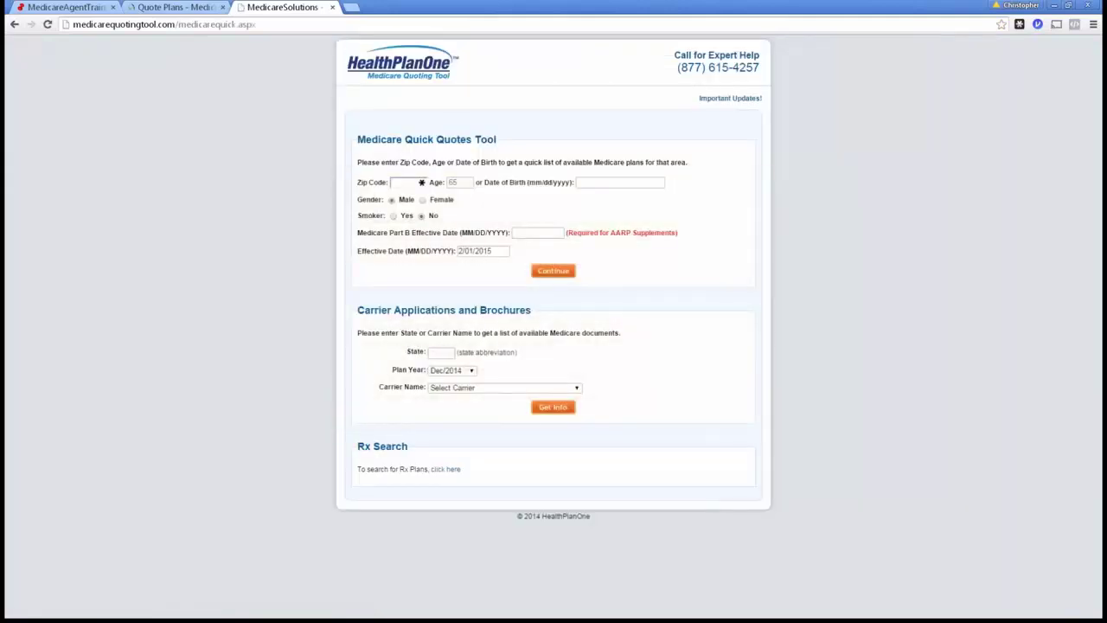
# Request Medicare plan quotes for a 65-year-old female non-smoker in zip code 29446
pyautogui.click(406, 182)
pyautogui.write('29446')
pyautogui.press('Return')
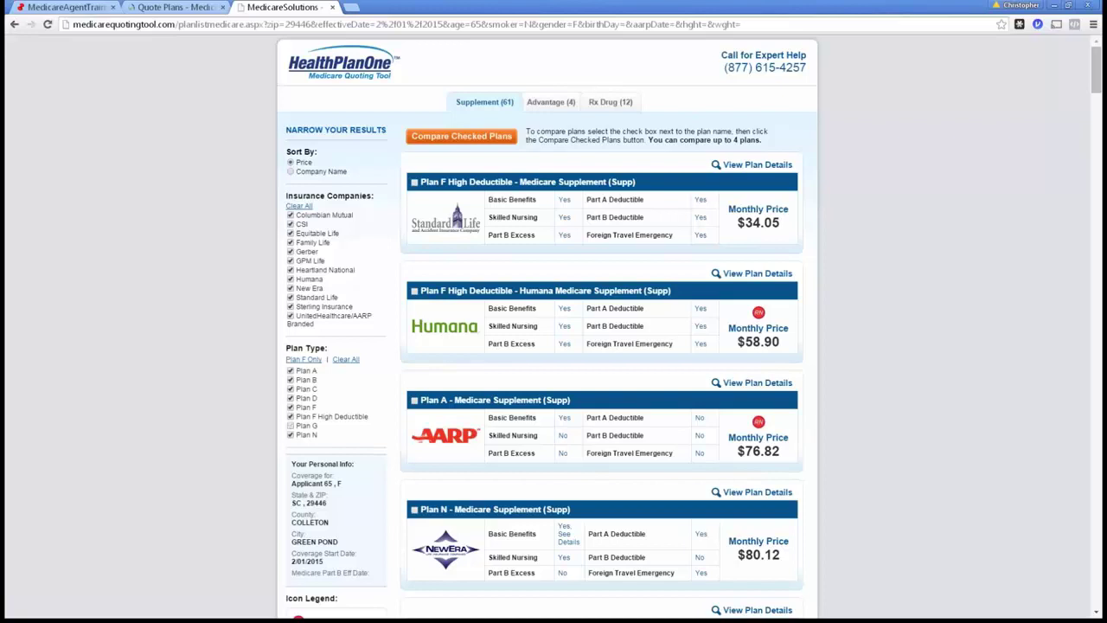
# Filter the Medicare Supplement results to Plan G only
pyautogui.click(345, 359)
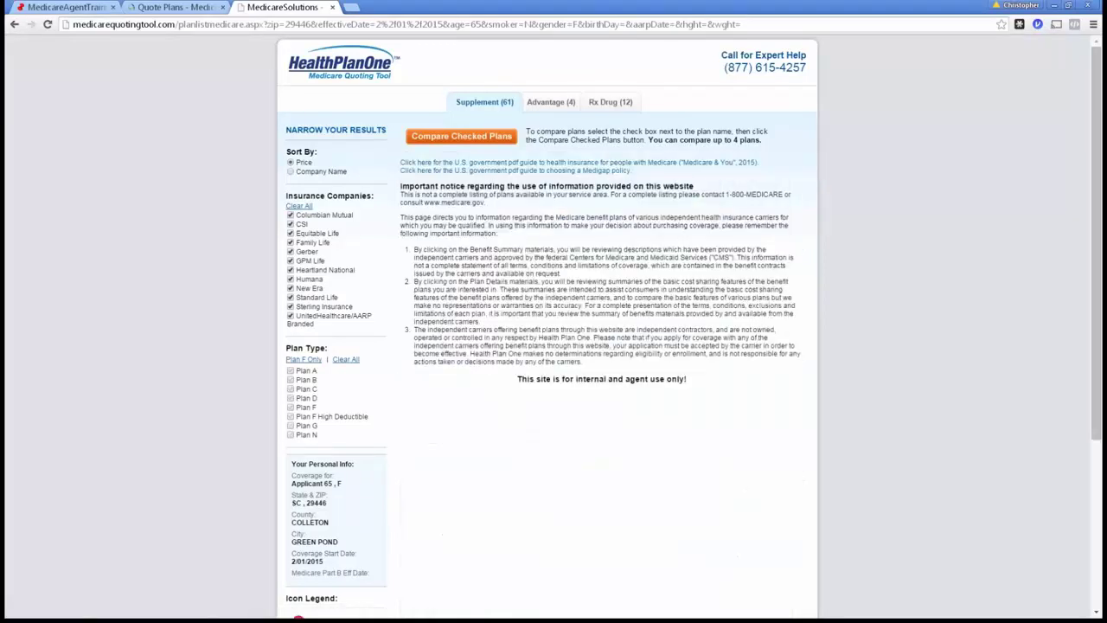
pyautogui.click(290, 426)
pyautogui.scroll(-2, 554, 328)
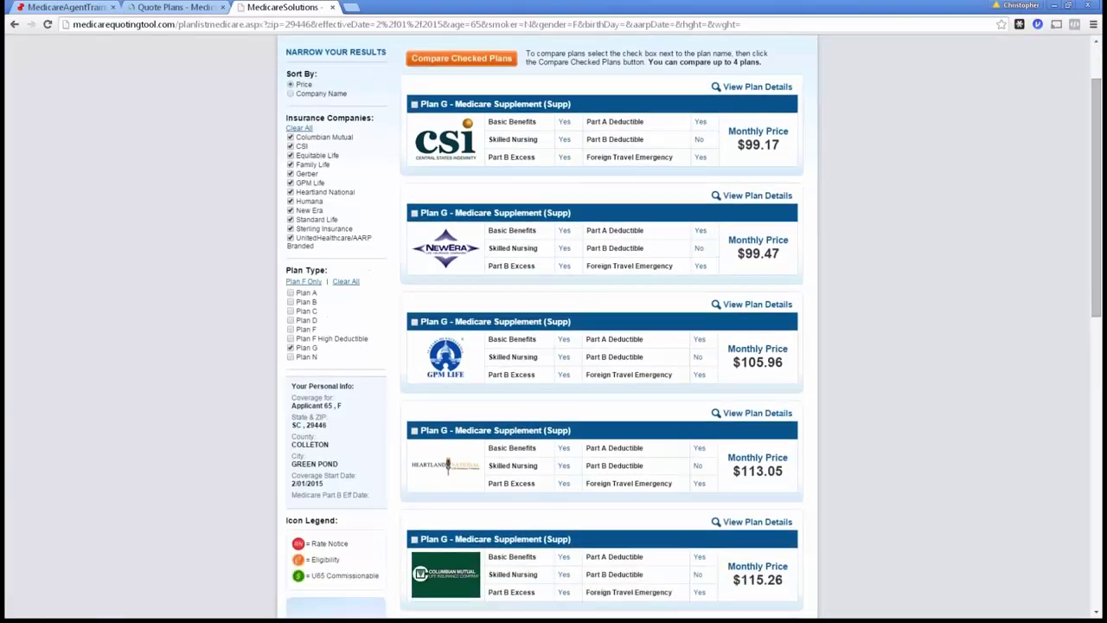
# Switch to the Ritter Insurance Marketing quote page and show its Plan G Med Supp rates
pyautogui.click(173, 7)
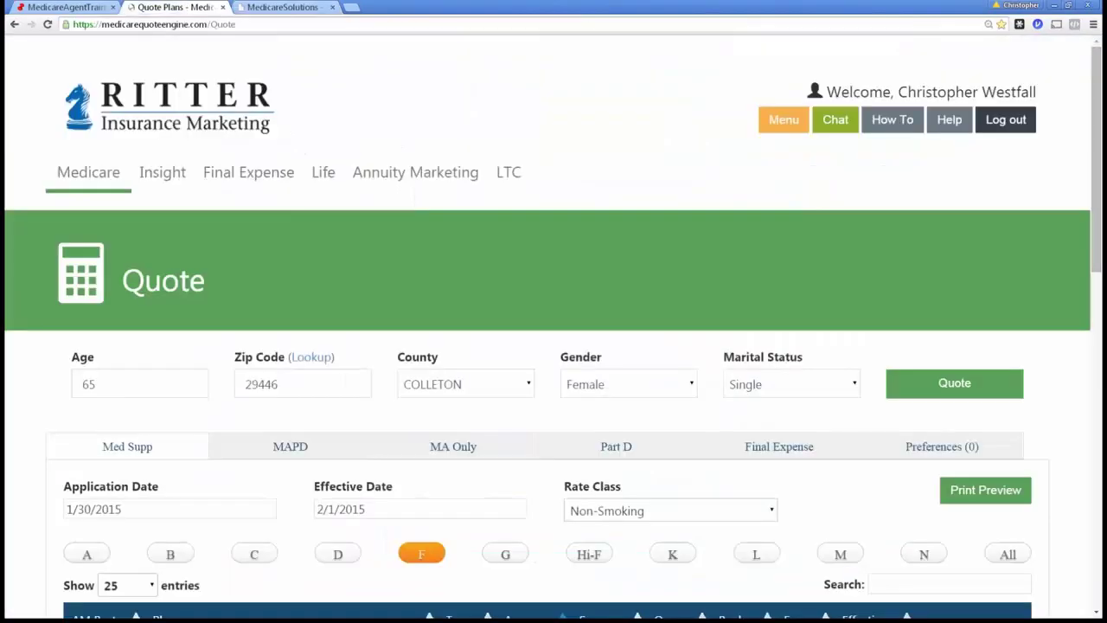
pyautogui.scroll(-5, 506, 299)
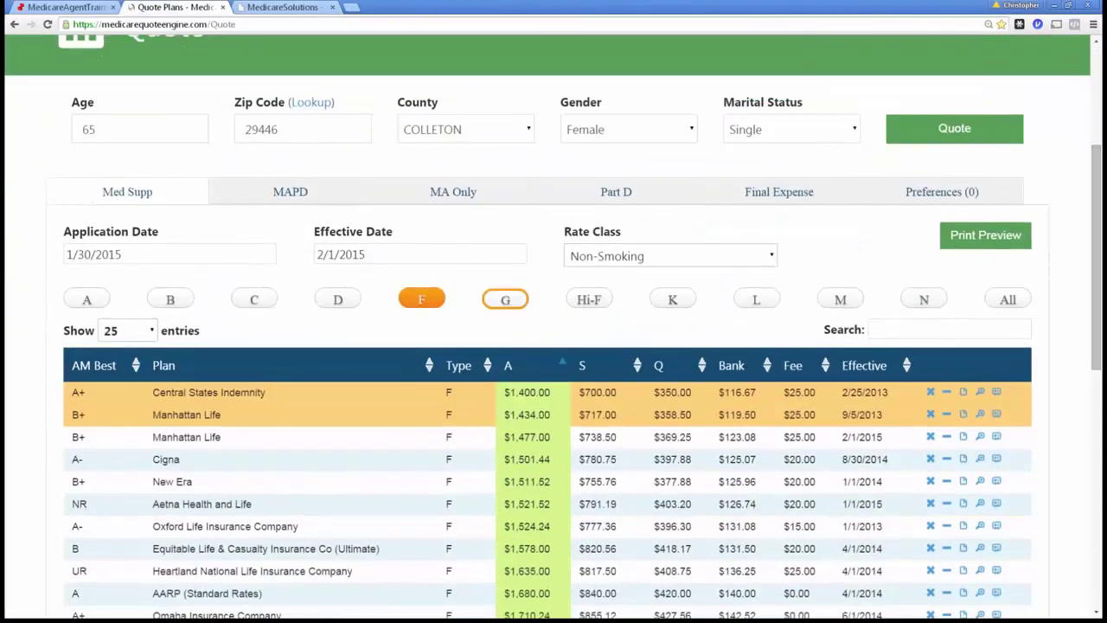
pyautogui.click(505, 299)
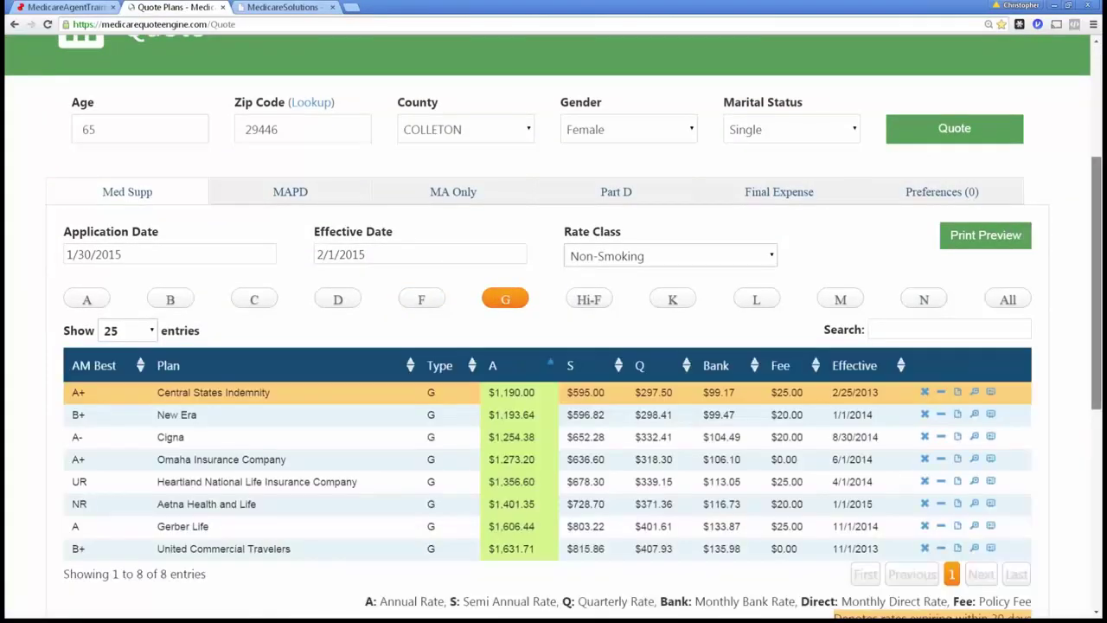
pyautogui.scroll(-3, 553, 346)
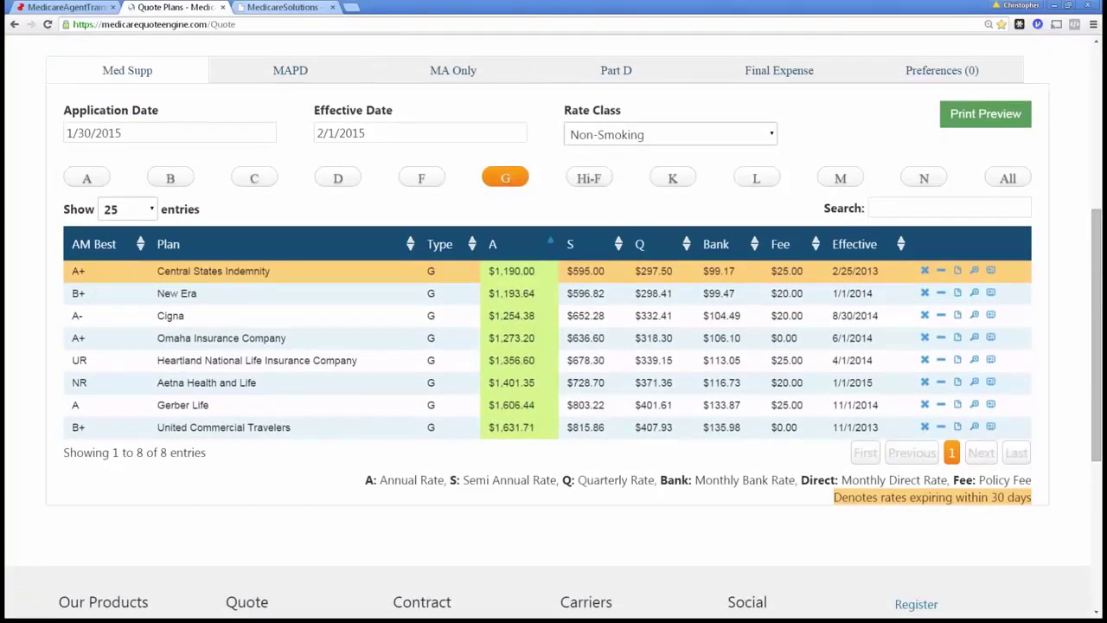
# Compare the Plan G carriers and monthly prices on the HealthPlanOne results with those in the Ritter quote table
pyautogui.hotkey('ctrl', 'Tab')
pyautogui.scroll(-2, 554, 328)
pyautogui.scroll(-5, 553, 328)
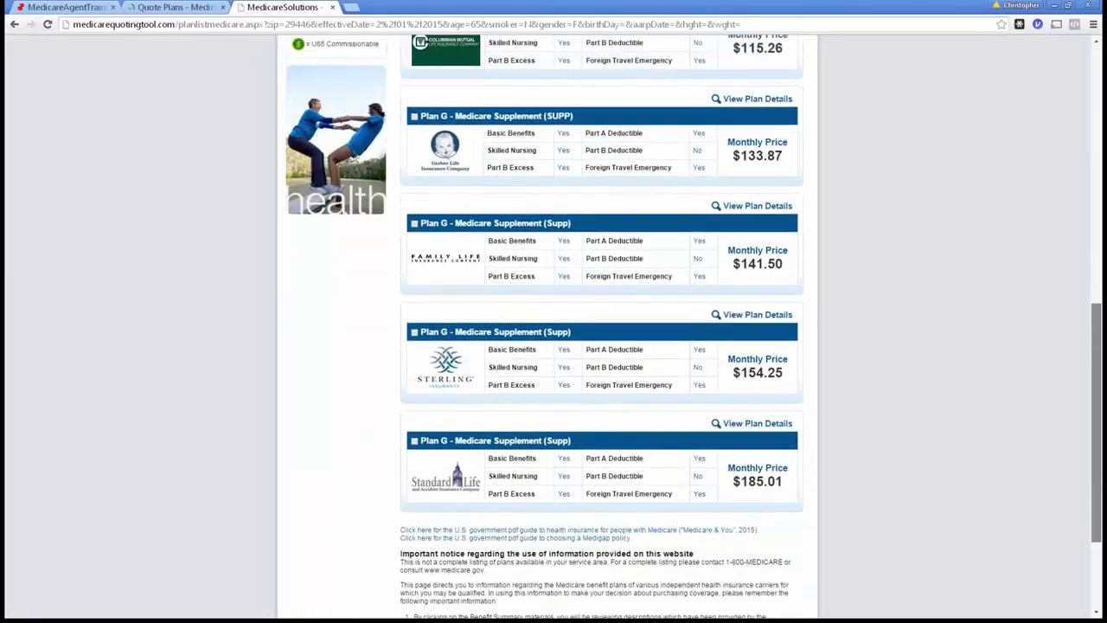
pyautogui.scroll(6, 554, 328)
pyautogui.scroll(1, 553, 329)
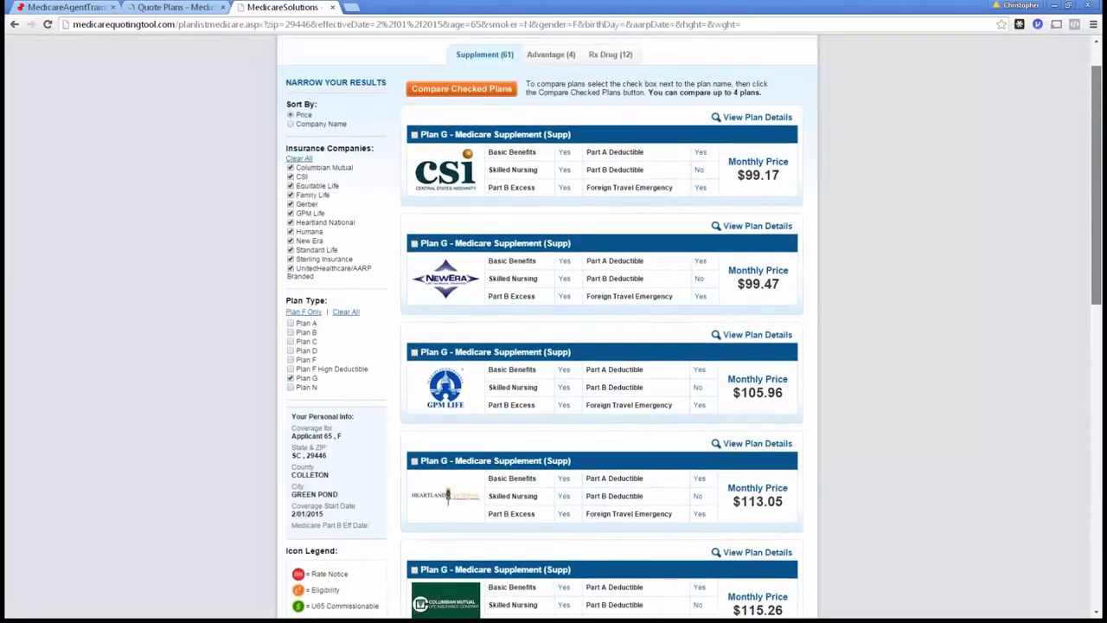
pyautogui.moveTo(1097, 185); pyautogui.dragTo(1096, 186)
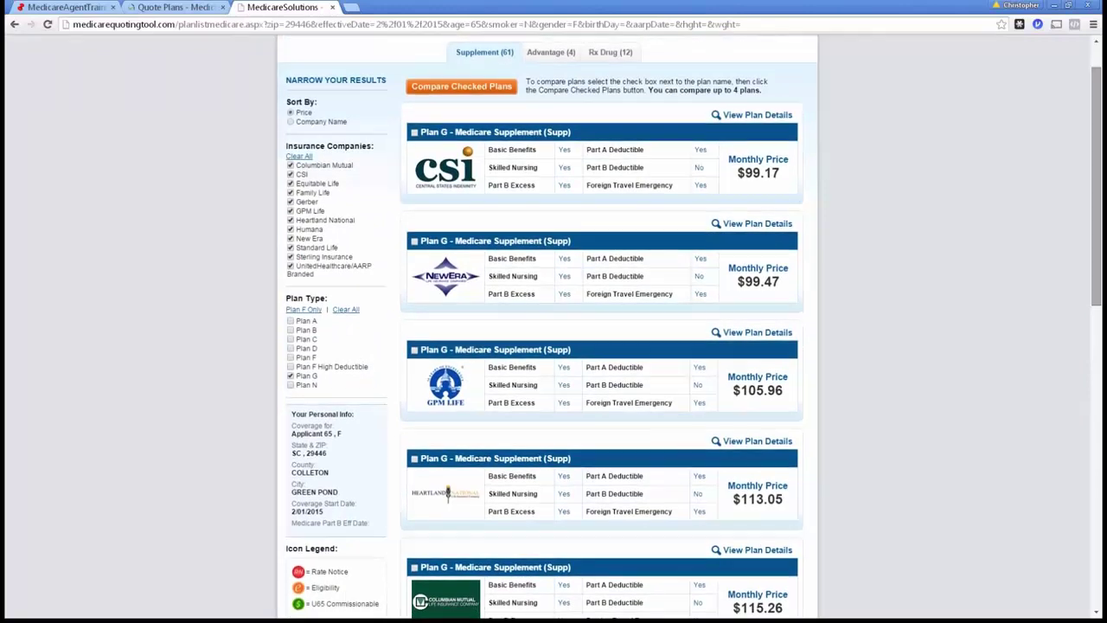
pyautogui.scroll(1, 553, 328)
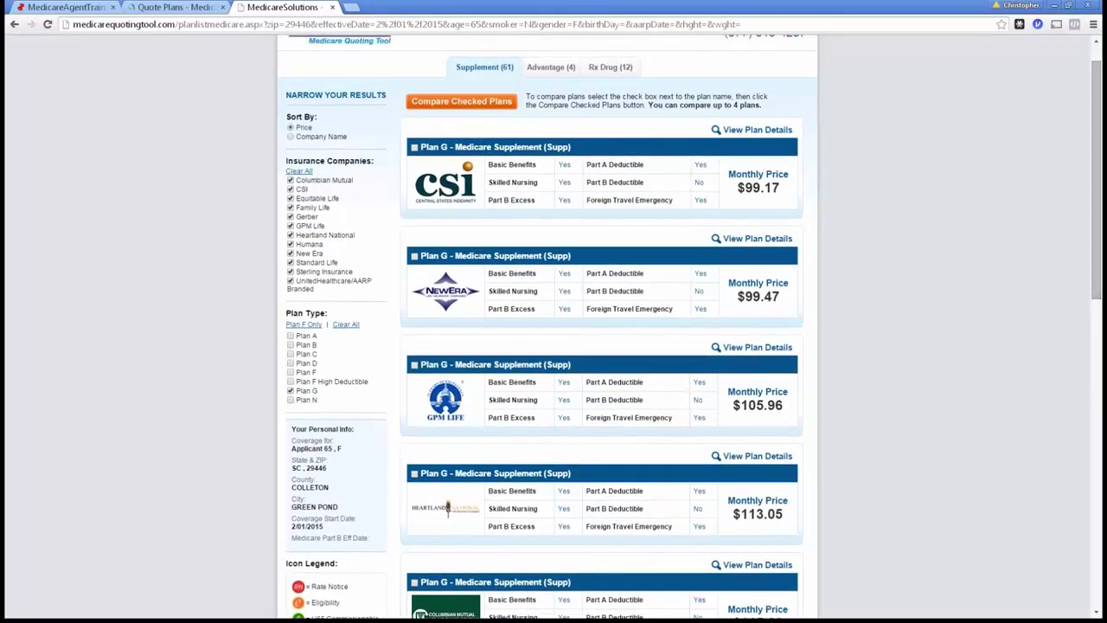
pyautogui.hotkey('ctrl', 'shift', 'Tab')
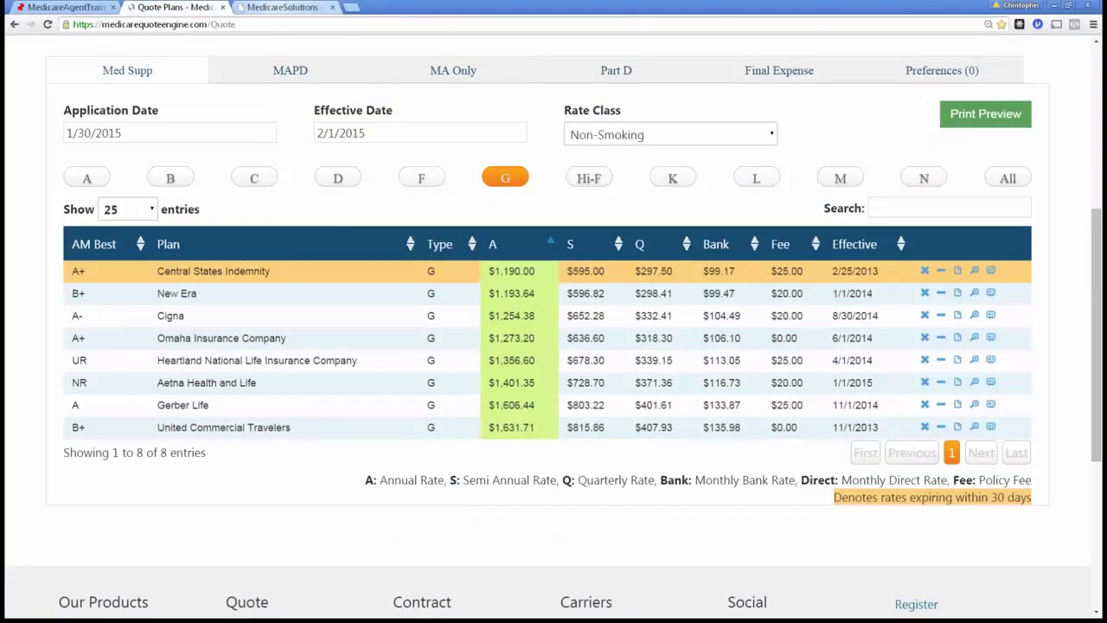
pyautogui.hotkey('ctrl', 'Tab')
pyautogui.hotkey('ctrl', 'shift', 'Tab')
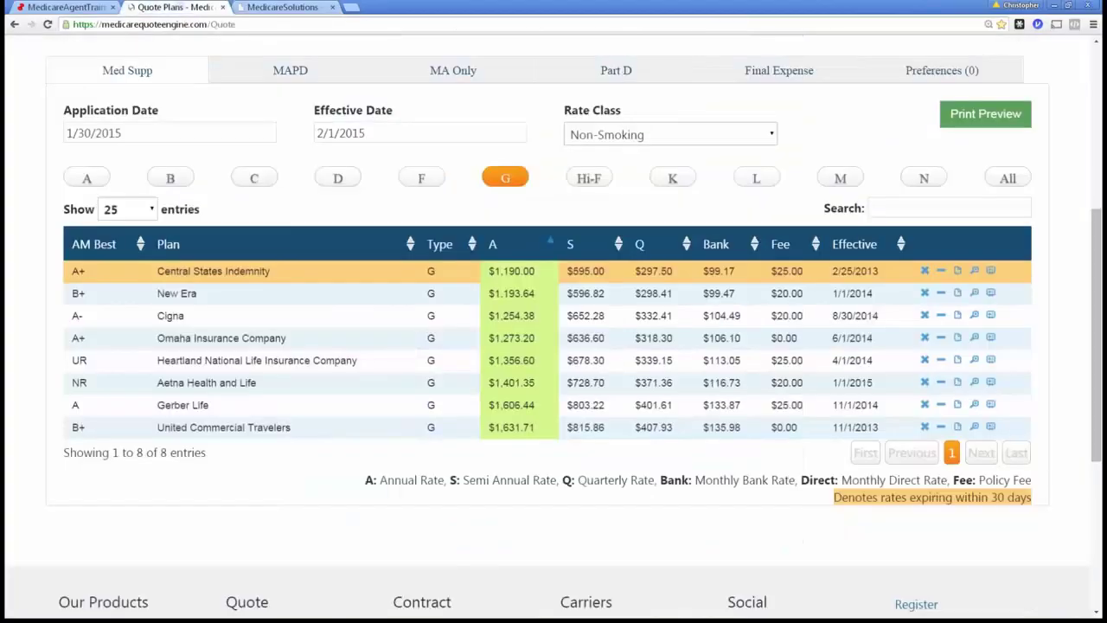
# Open csgactuarial.com in a new tab and view its pricing page to review the subscription plans
pyautogui.hotkey('ctrl', 'l')
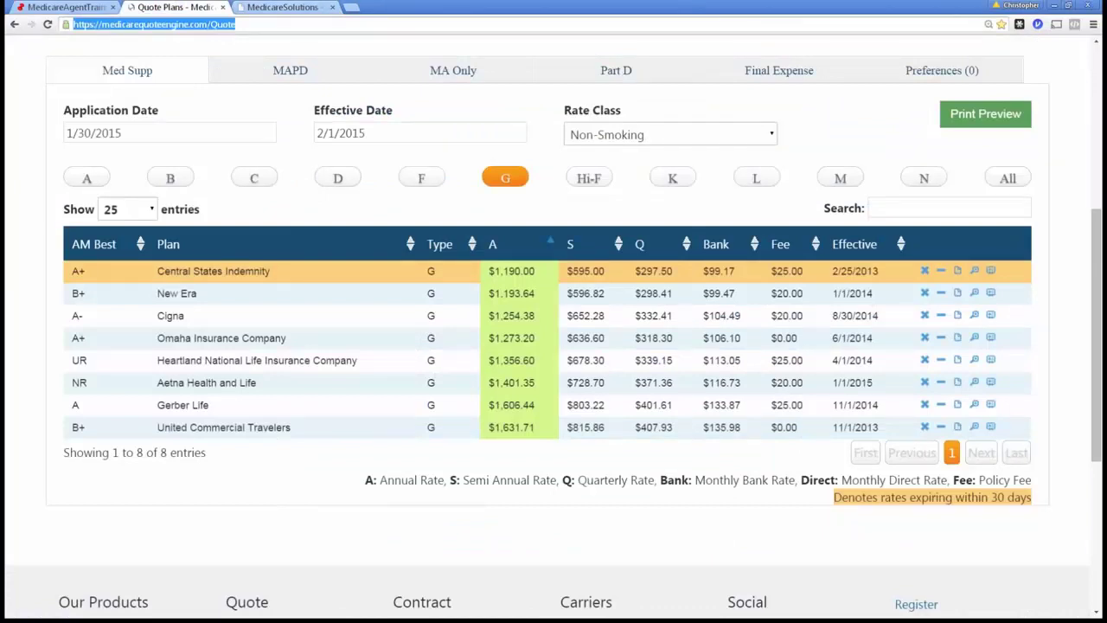
pyautogui.hotkey('ctrl', 't')
pyautogui.write('csgactuarial.com')
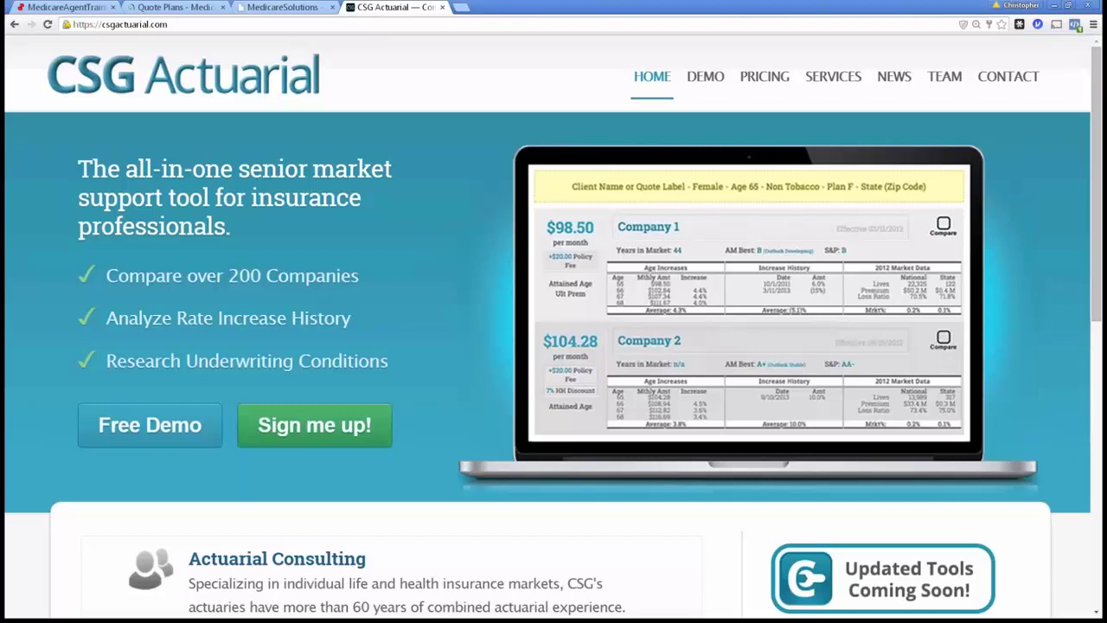
pyautogui.hotkey('ctrl', '-')
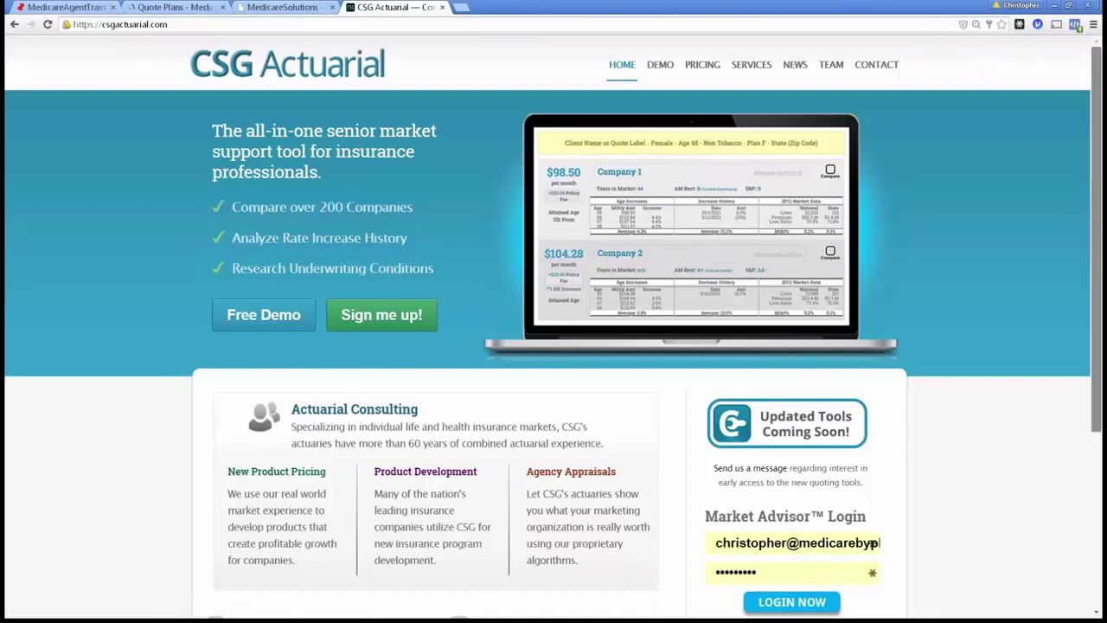
pyautogui.moveTo(1096, 239); pyautogui.dragTo(1097, 242)
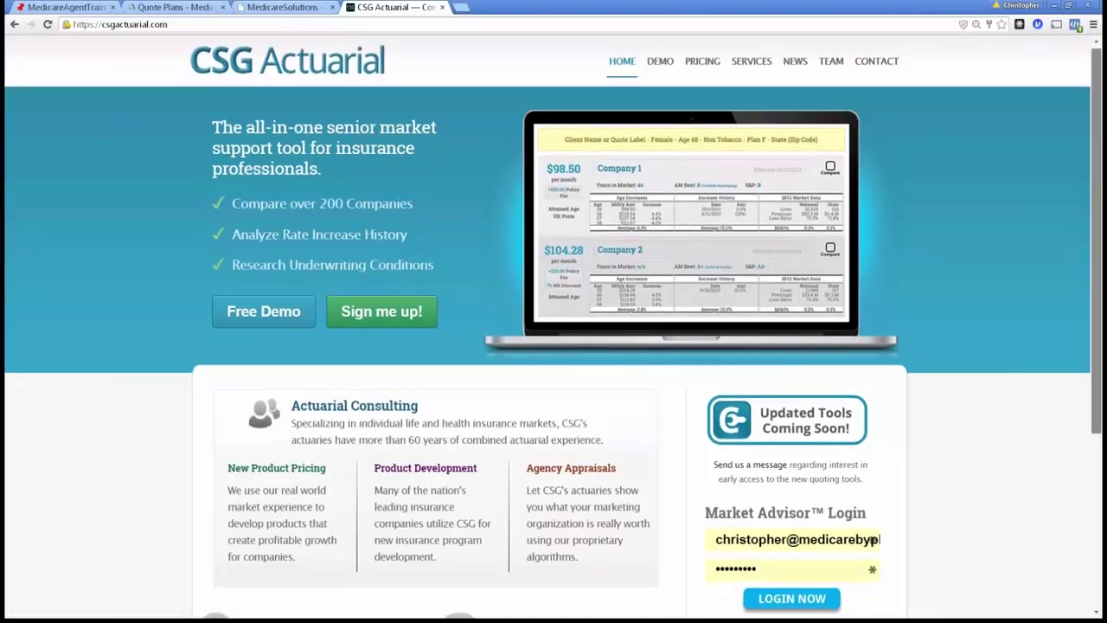
pyautogui.click(702, 61)
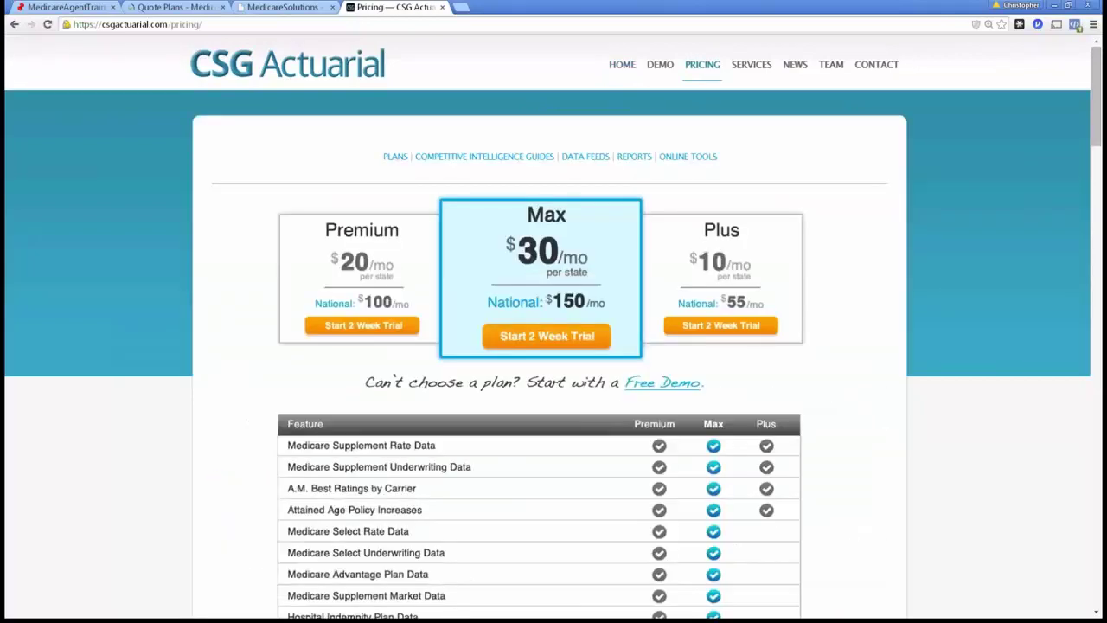
pyautogui.moveTo(1097, 104)
pyautogui.mouseDown()
pyautogui.moveTo(1097, 189)
pyautogui.moveTo(1097, 103)
pyautogui.mouseUp()
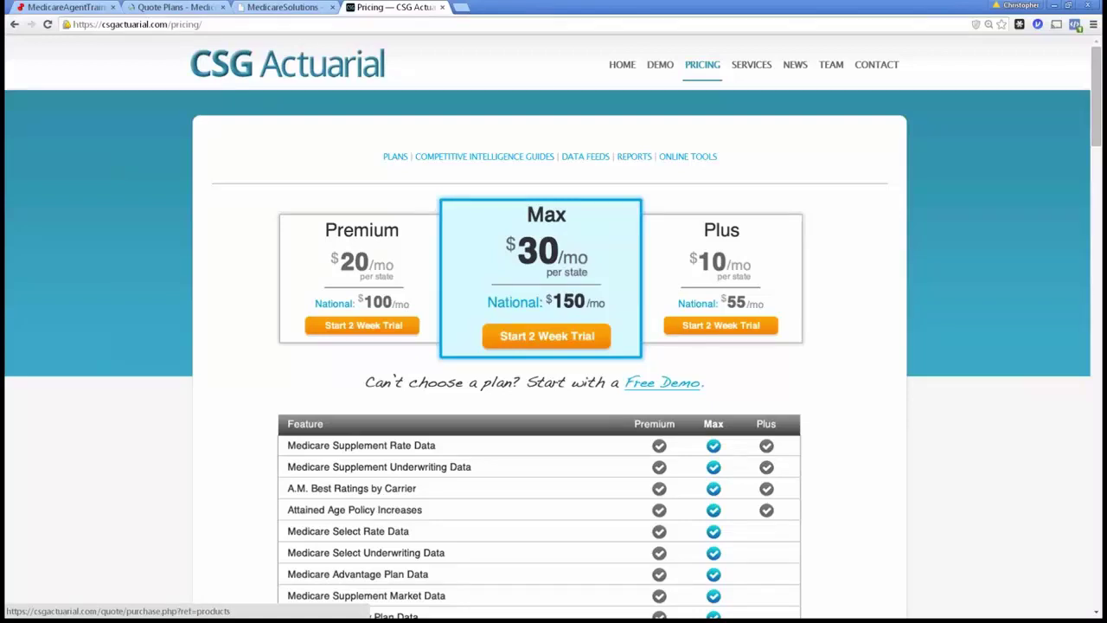
# Return to the MedicareAgentTraining.com site and open Medicare Supplement Quotes under Benefits of Membership
pyautogui.click(283, 7)
pyautogui.click(176, 7)
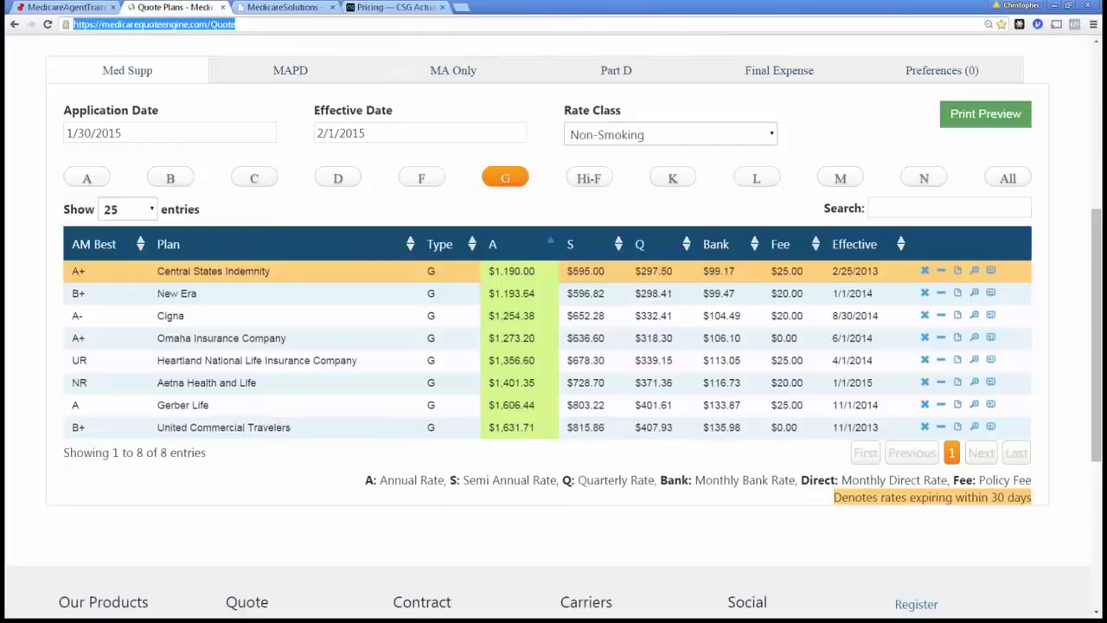
pyautogui.click(67, 7)
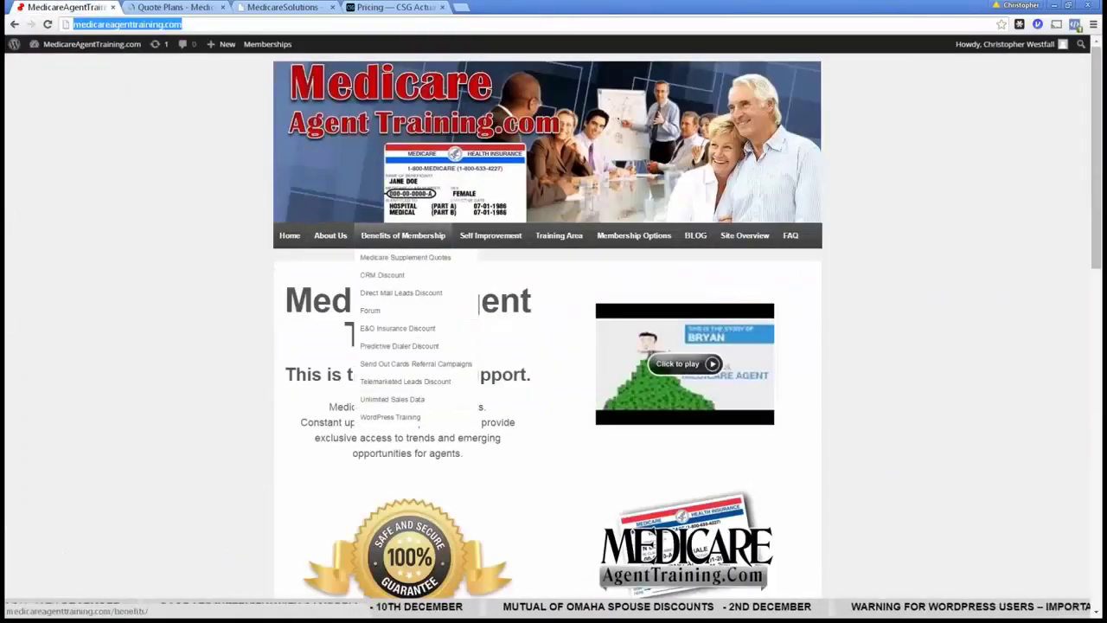
pyautogui.rightClick(405, 257)
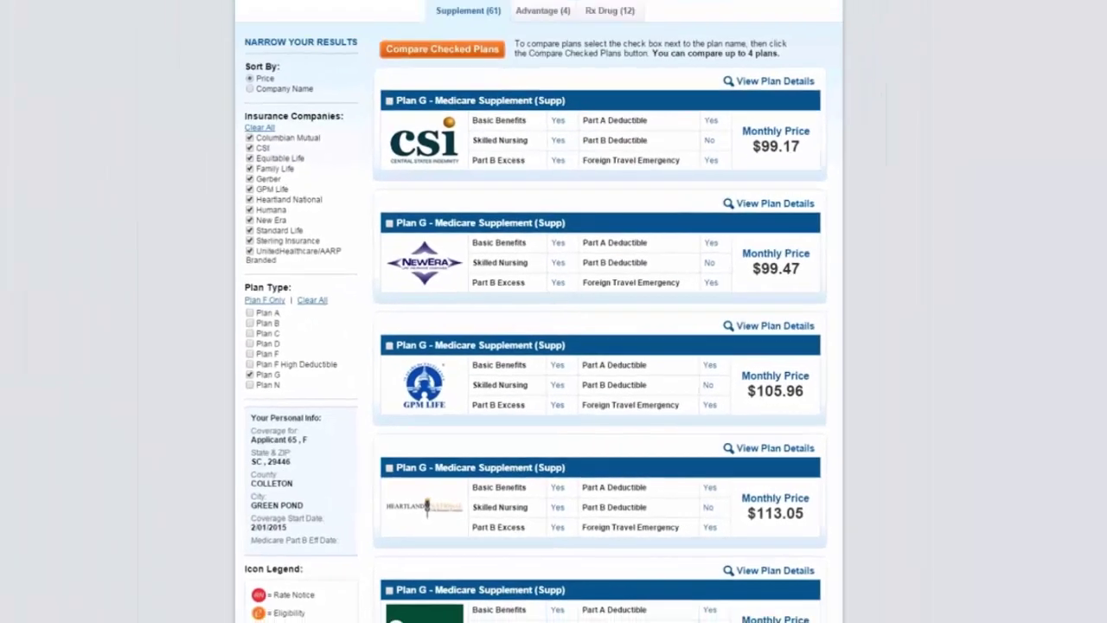
# Revisit the HealthPlanOne and Ritter quote results, and close the CSG Actuarial pricing page
pyautogui.scroll(1, 689, 326)
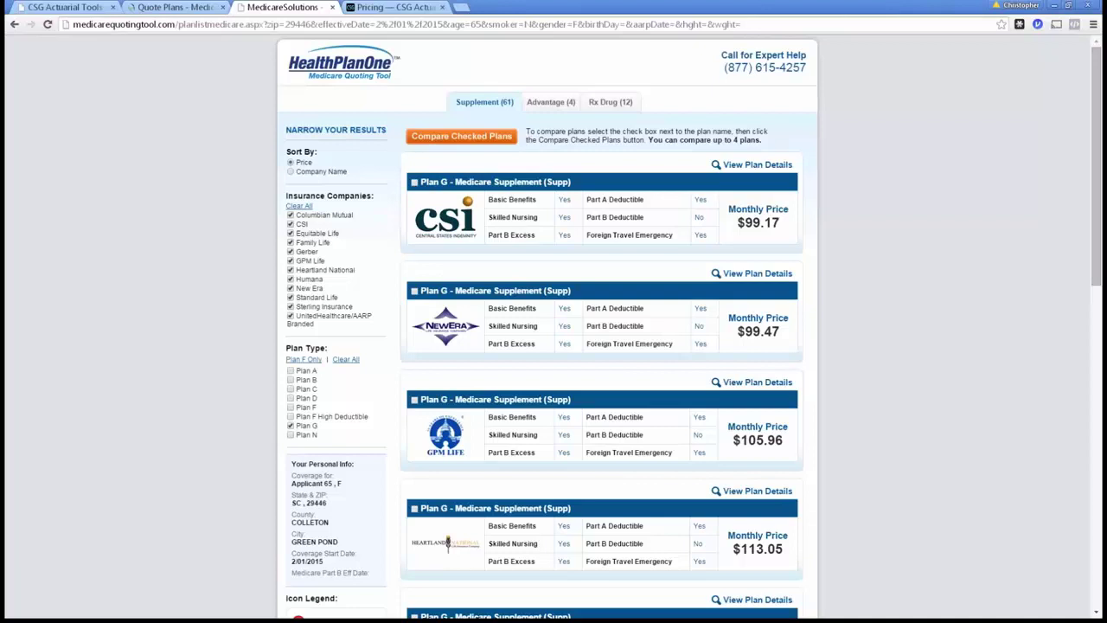
pyautogui.click(175, 6)
pyautogui.moveTo(1097, 329); pyautogui.dragTo(1097, 238)
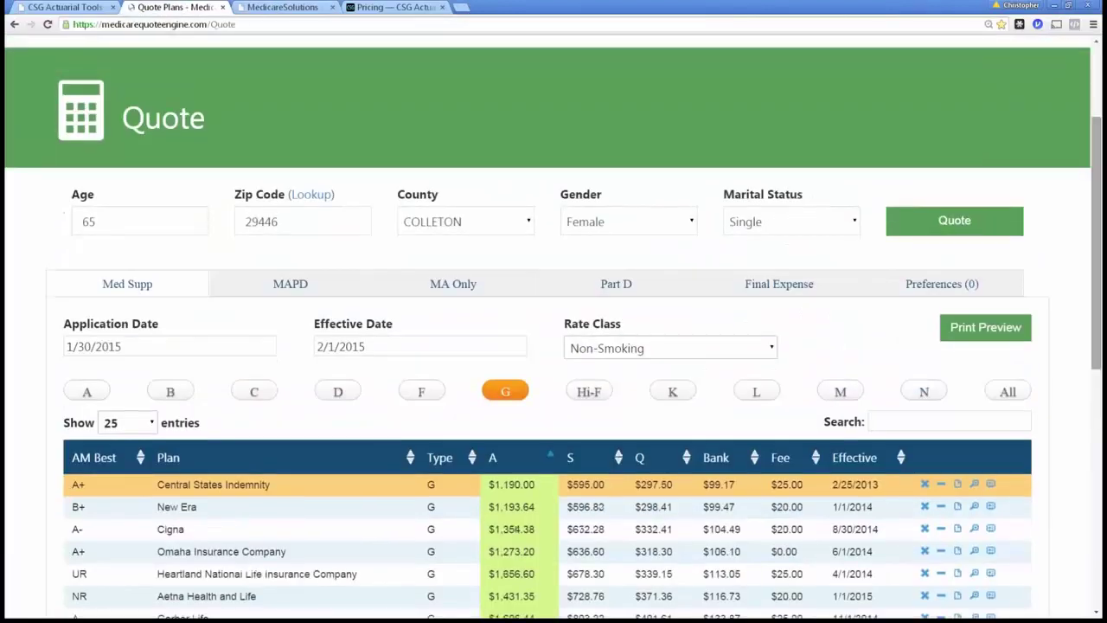
pyautogui.hotkey('ctrl', 'Tab')
pyautogui.hotkey('ctrl', 'Tab')
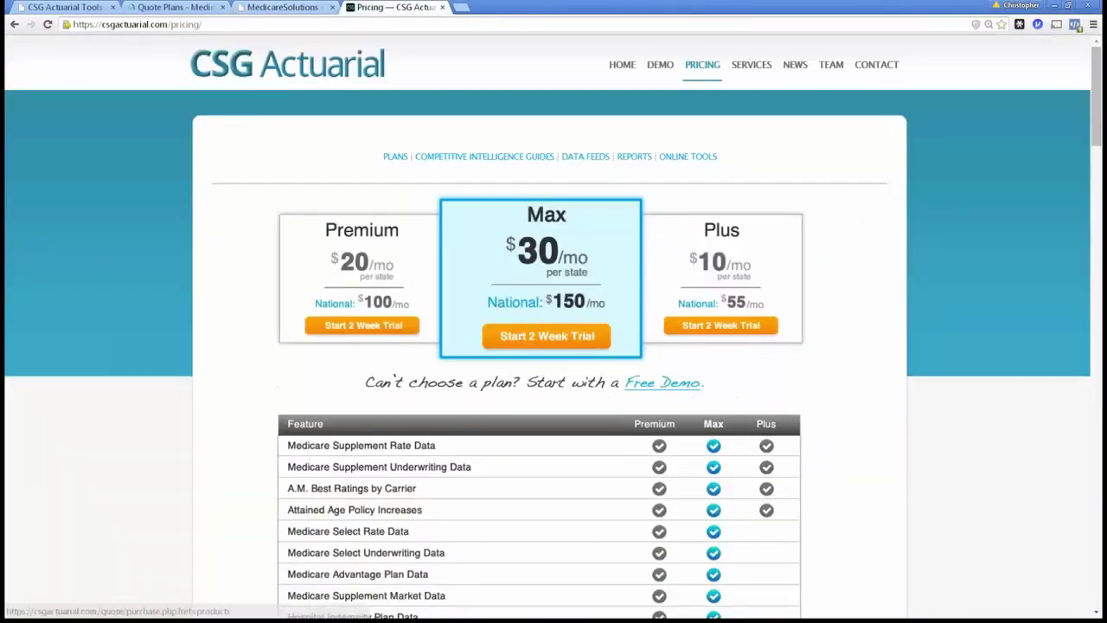
pyautogui.hotkey('ctrl', 'w')
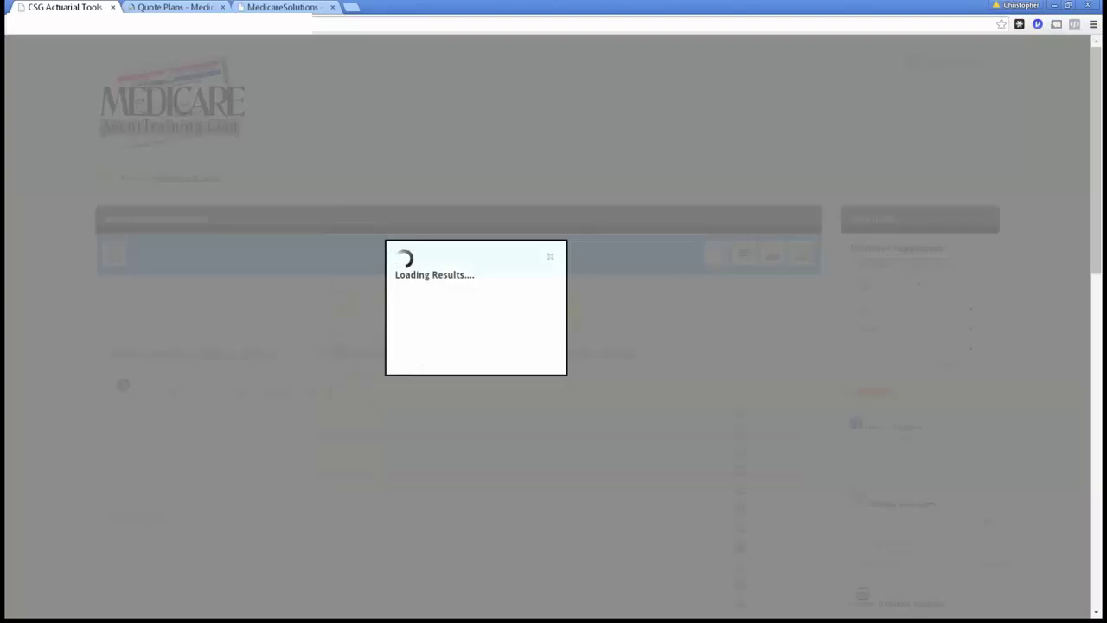
# Show the Plan G rates in the CSG Actuarial quote results and remove the Combined carrier from the list
pyautogui.scroll(-2, 554, 389)
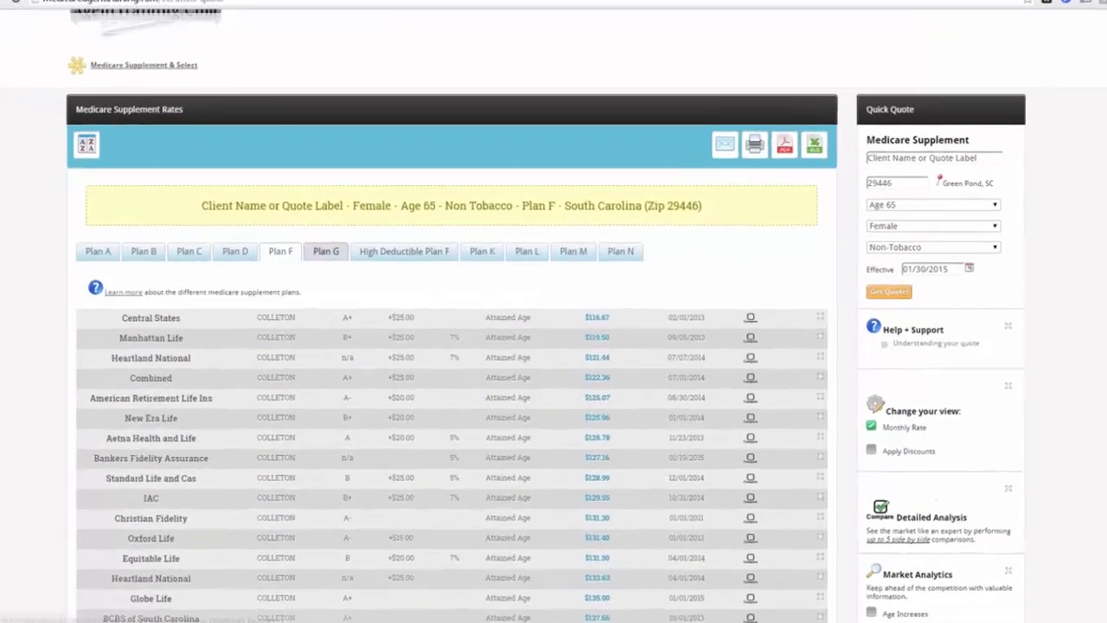
pyautogui.click(326, 251)
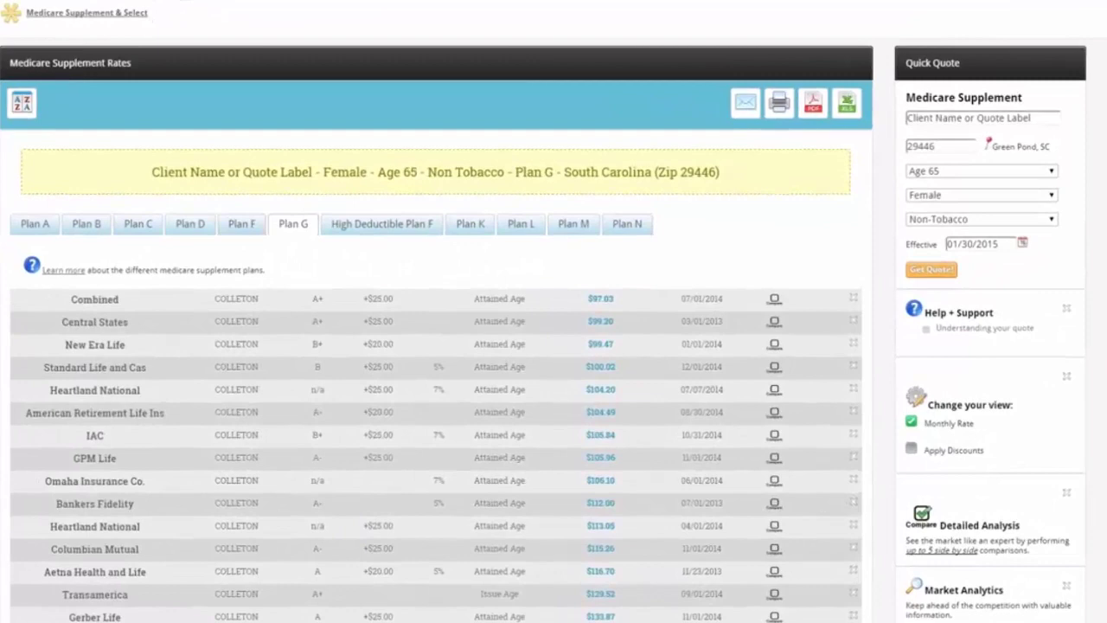
pyautogui.scroll(-3, 432, 346)
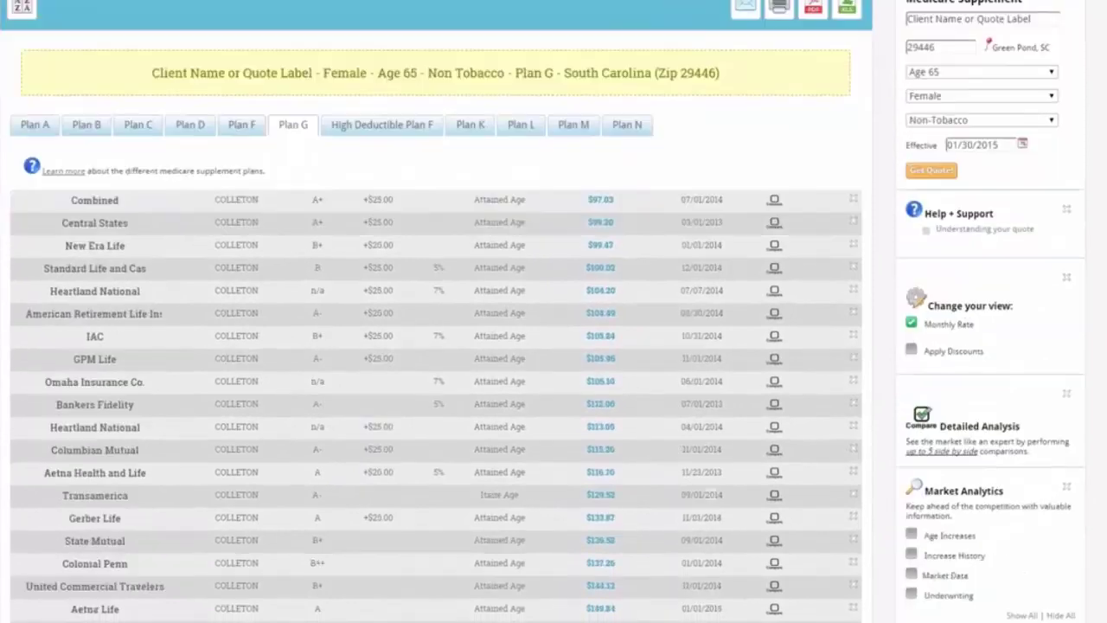
pyautogui.scroll(1, 436, 329)
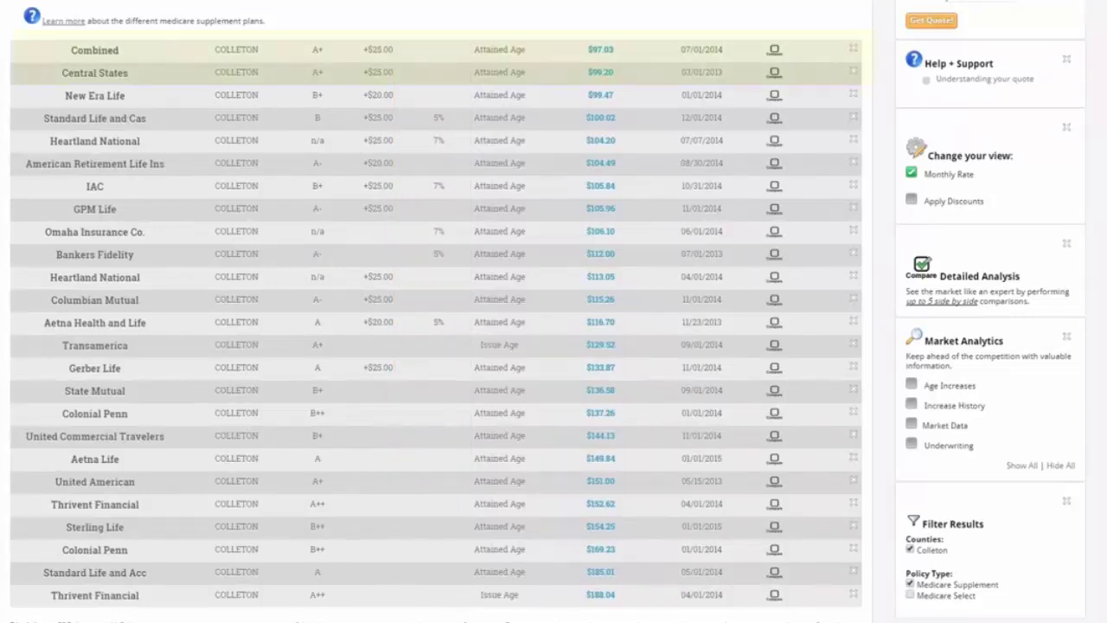
pyautogui.click(854, 48)
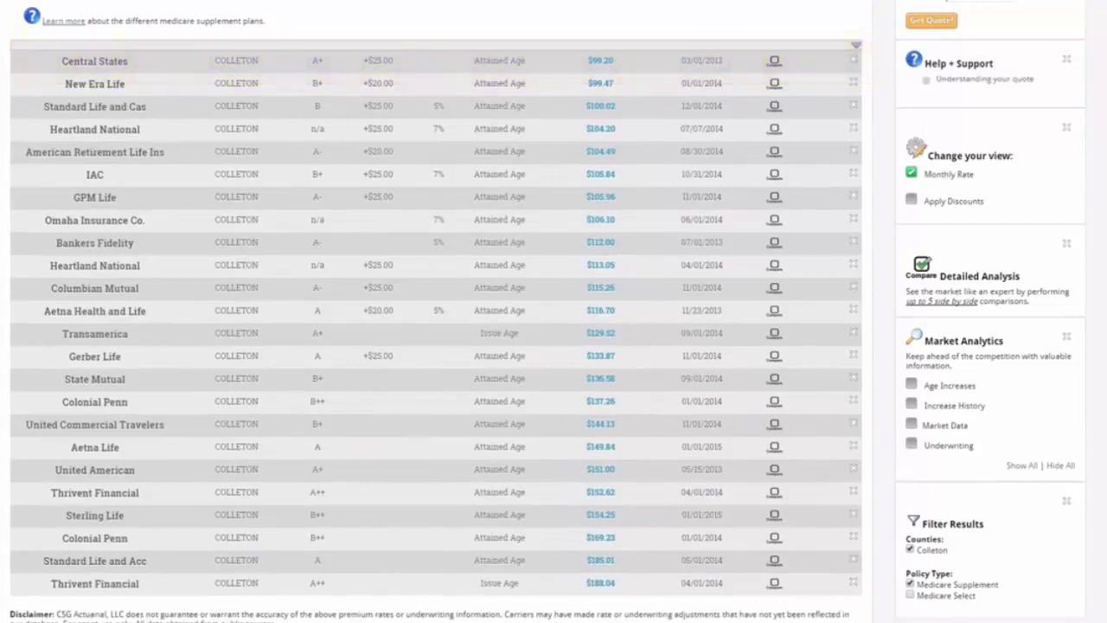
# Compare the Central States and New Era Life Plan G policies side by side in the Detailed Analysis, and close it
pyautogui.click(774, 61)
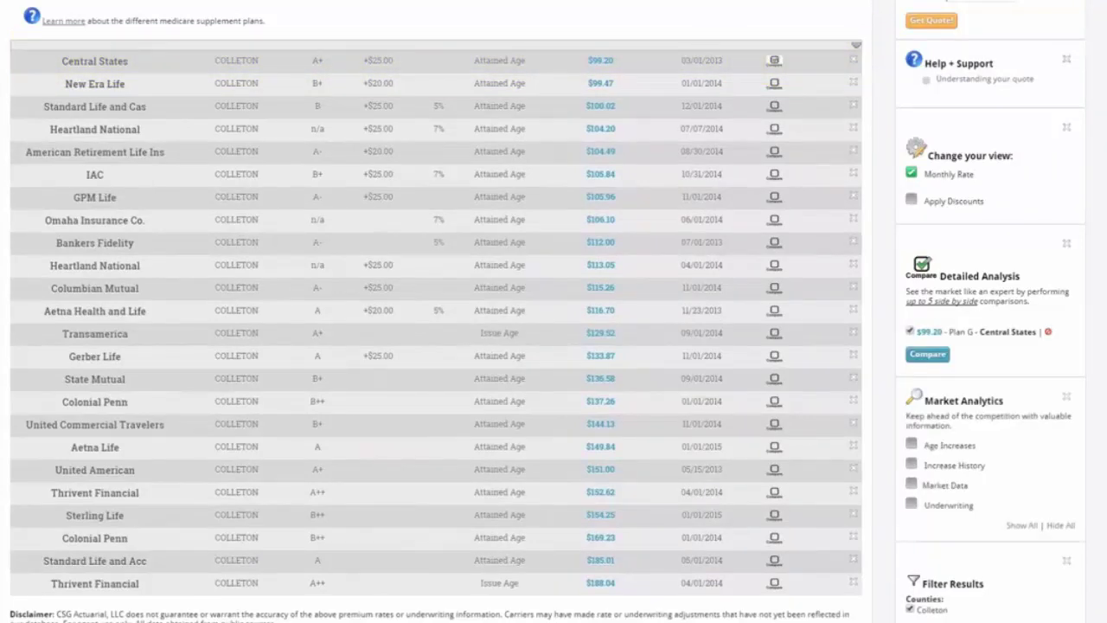
pyautogui.click(774, 82)
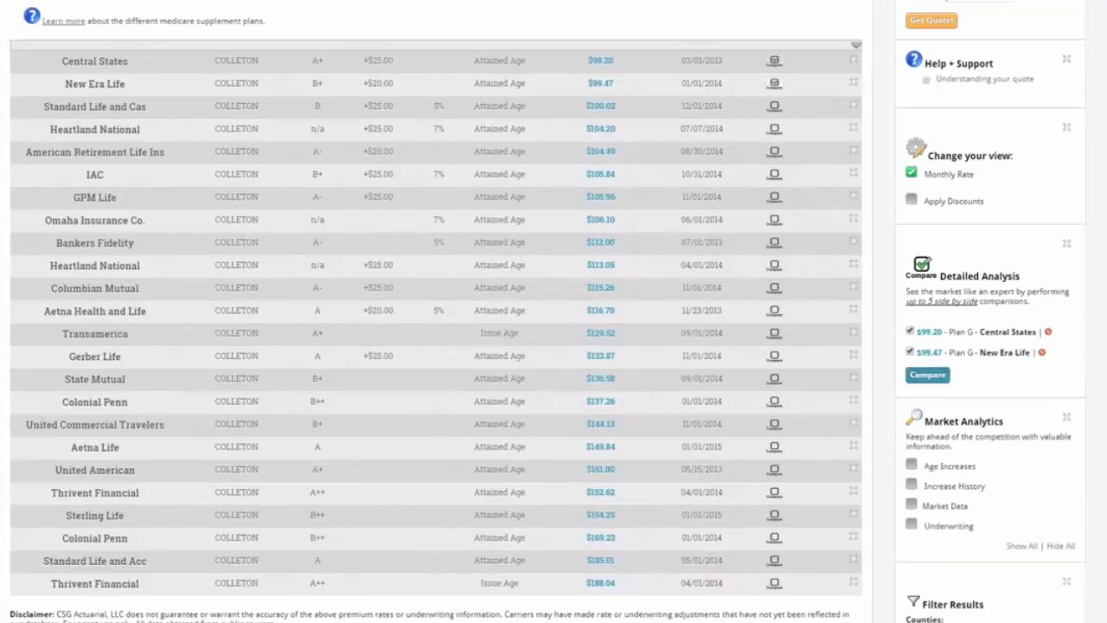
pyautogui.click(928, 374)
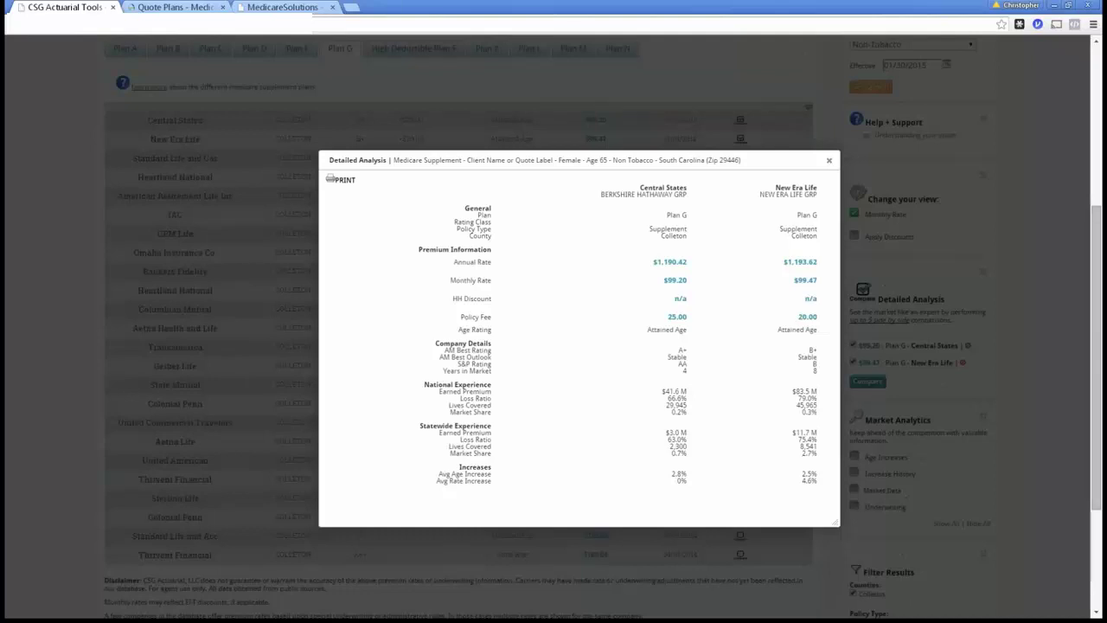
pyautogui.click(830, 161)
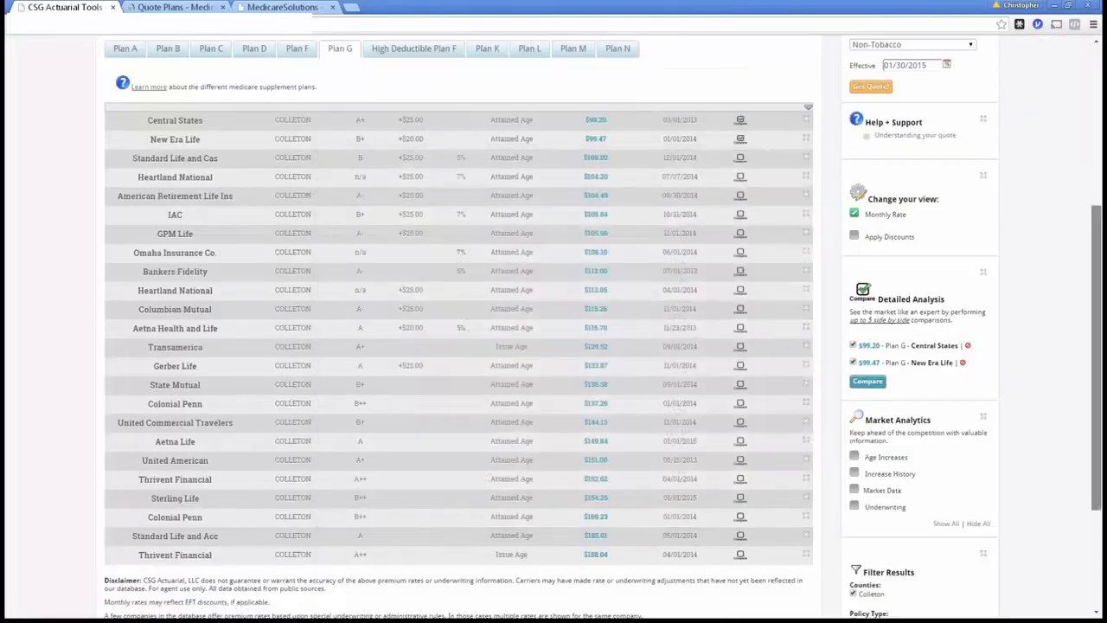
# Show the age increases for the Plan G carriers and examine the tables for Combined, Central States and New Era Life
pyautogui.moveTo(1096, 356); pyautogui.dragTo(1096, 355)
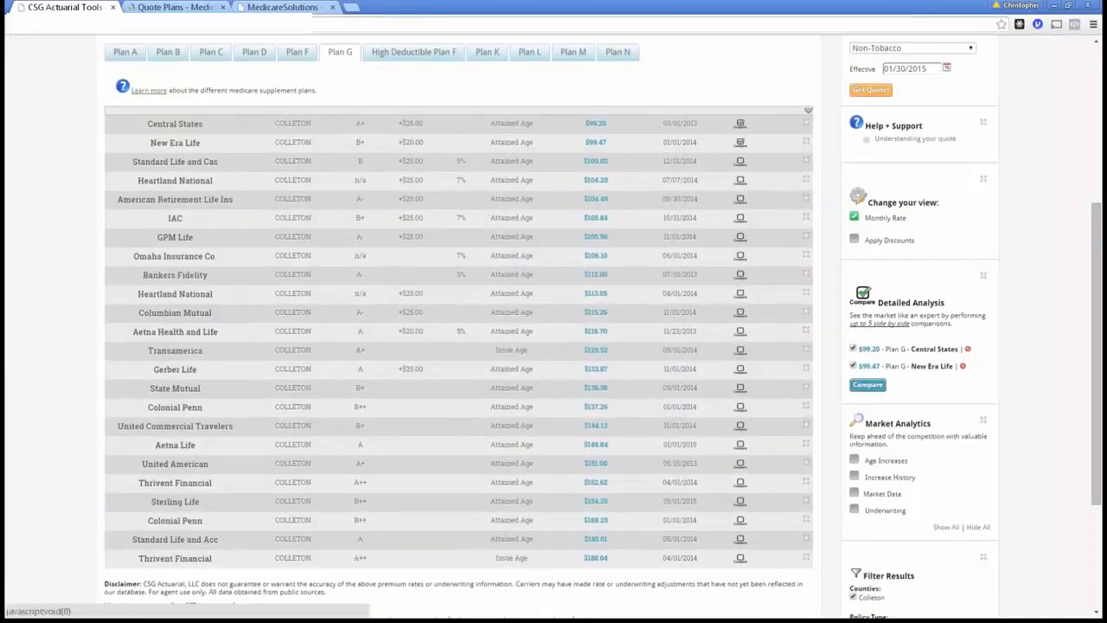
pyautogui.click(855, 461)
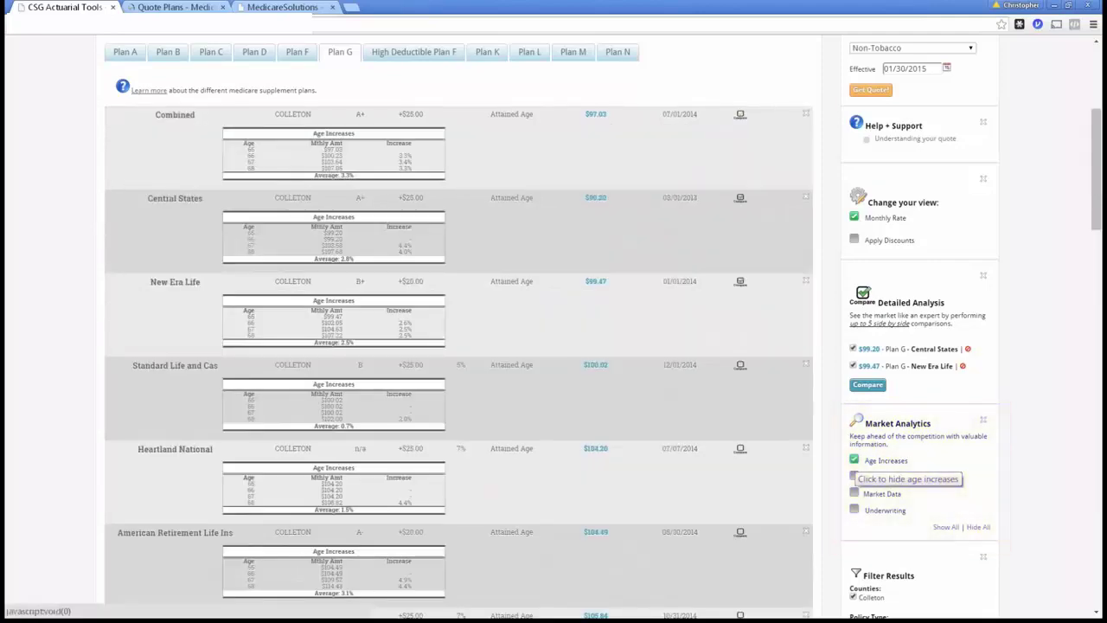
pyautogui.hotkey('ctrl', '+')
pyautogui.hotkey('ctrl', '+')
pyautogui.hotkey('ctrl', '+')
pyautogui.hotkey('ctrl', '+')
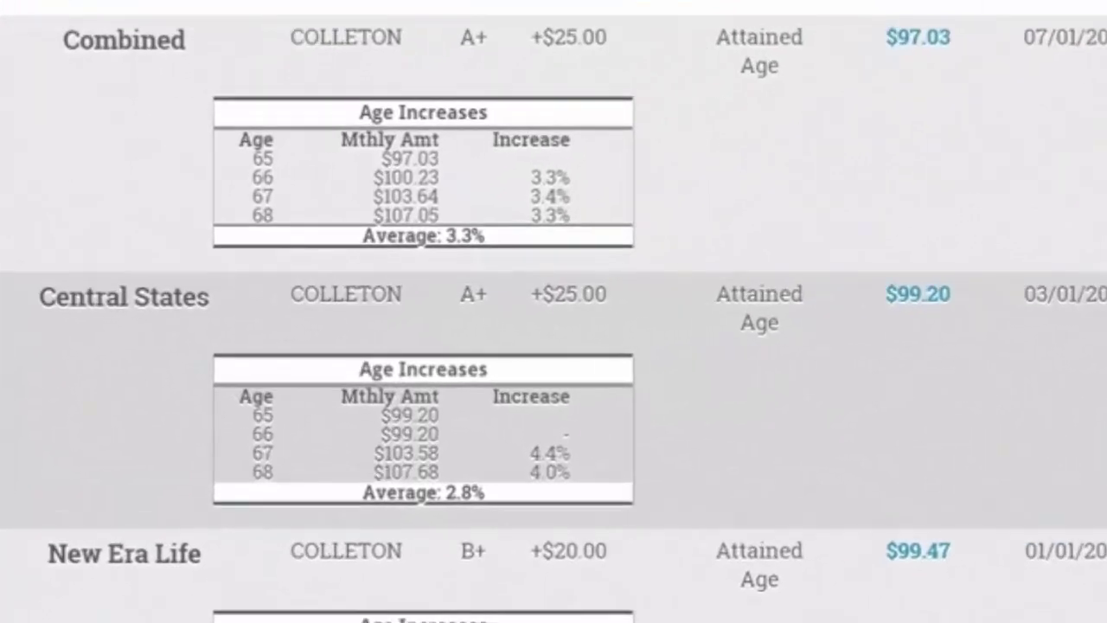
pyautogui.scroll(-3, 554, 311)
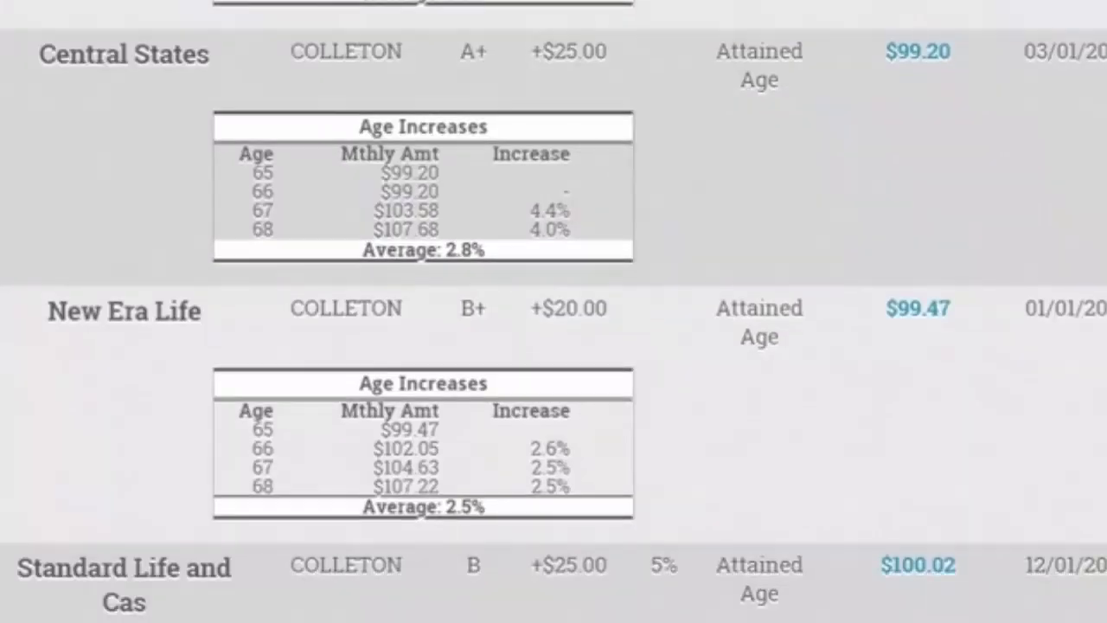
pyautogui.scroll(-1, 553, 311)
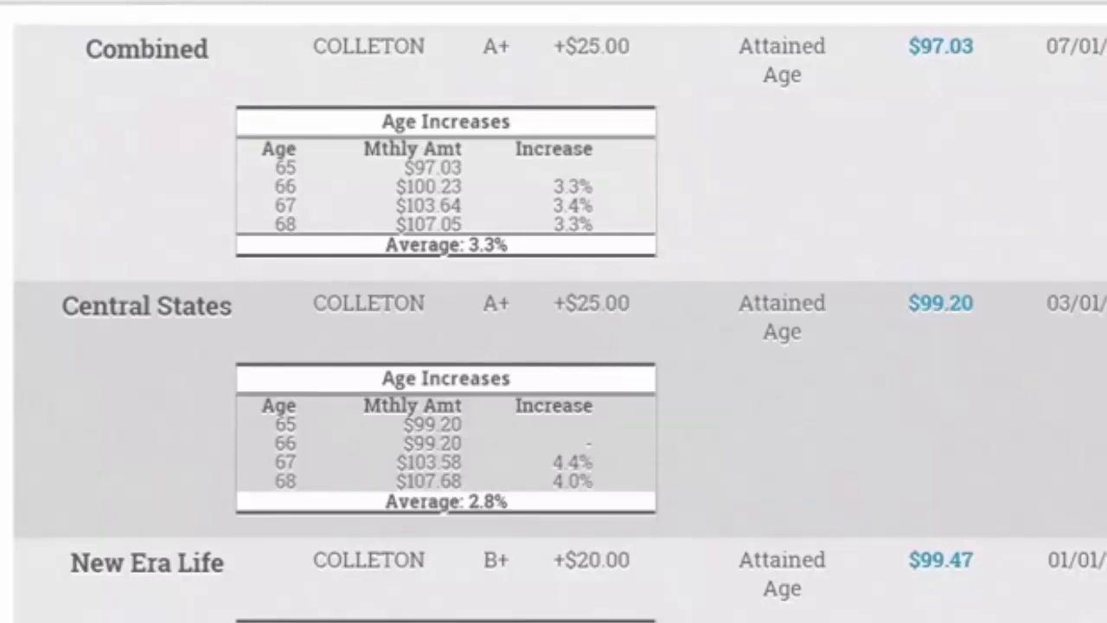
# Examine the age increase tables of Standard Life and Cas, Heartland National and American Retirement Life Ins
pyautogui.scroll(-4, 553, 312)
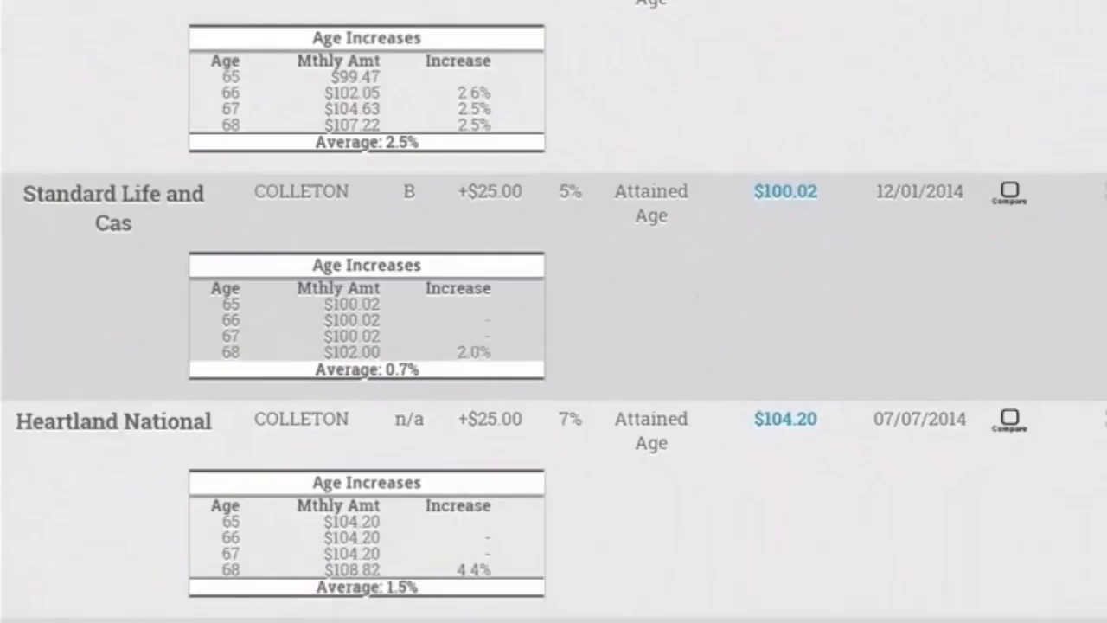
pyautogui.scroll(-4, 553, 311)
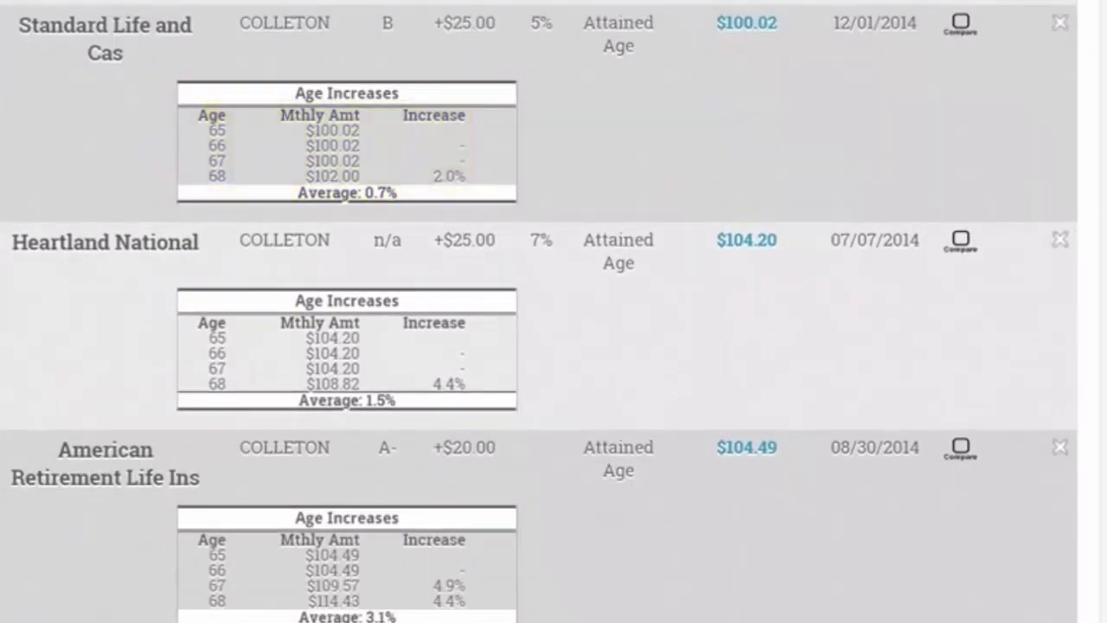
pyautogui.scroll(-2, 554, 311)
pyautogui.scroll(-1, 554, 312)
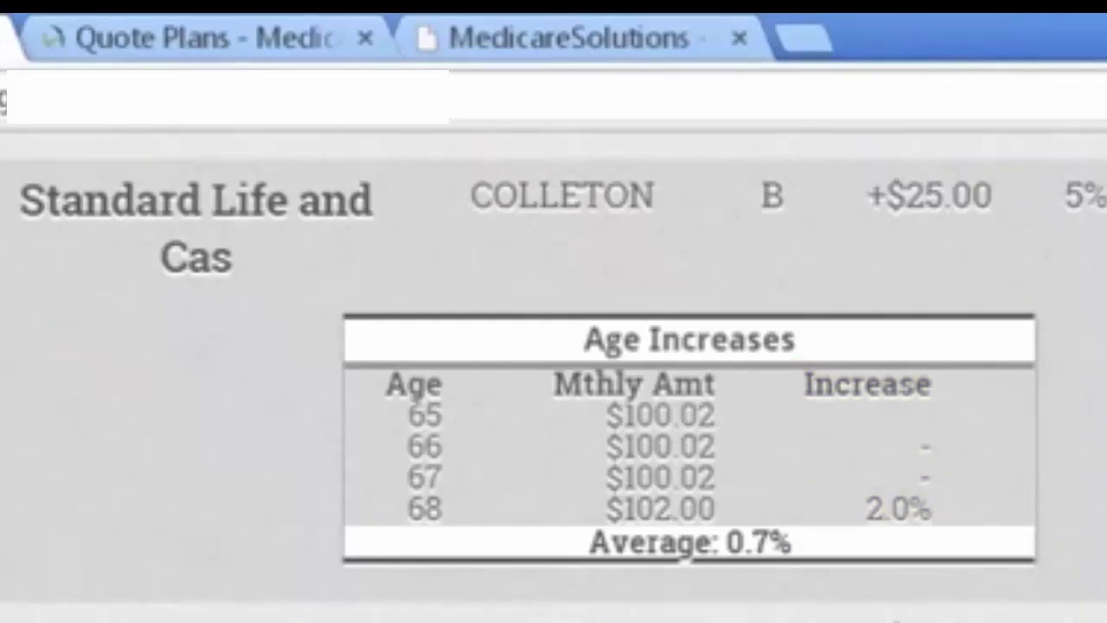
pyautogui.scroll(-5, 553, 377)
pyautogui.scroll(2, 554, 376)
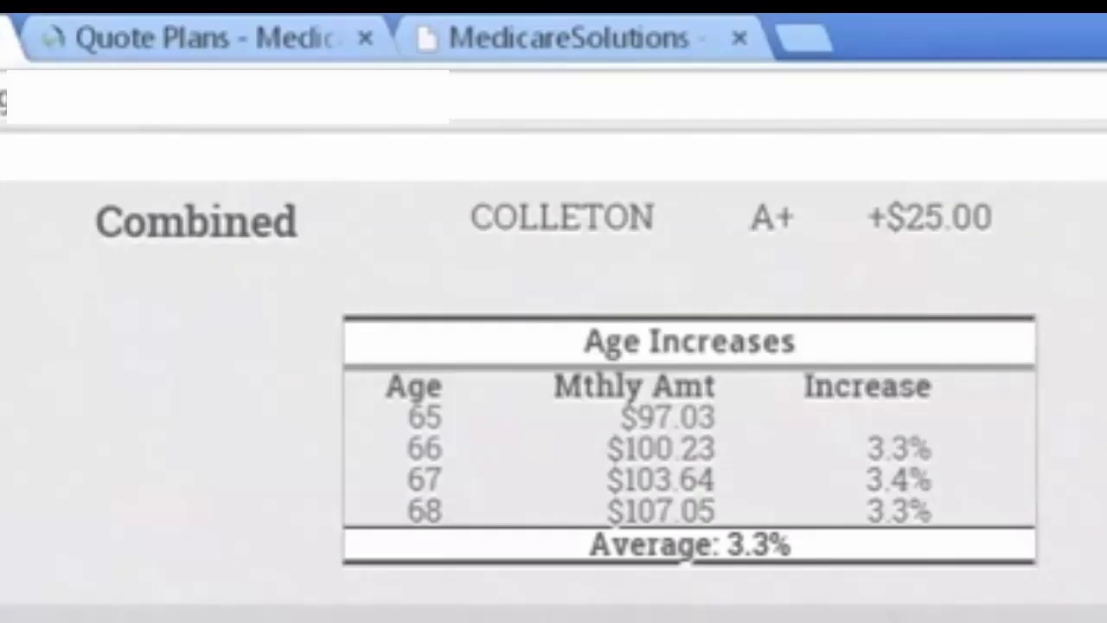
pyautogui.scroll(-15, 553, 376)
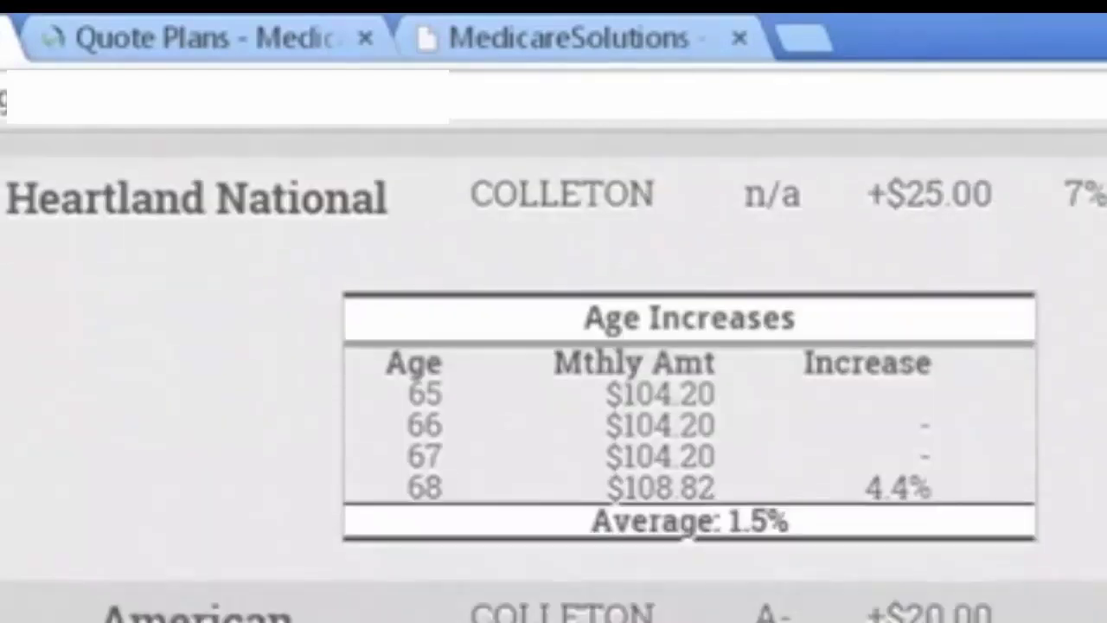
pyautogui.scroll(-2, 553, 377)
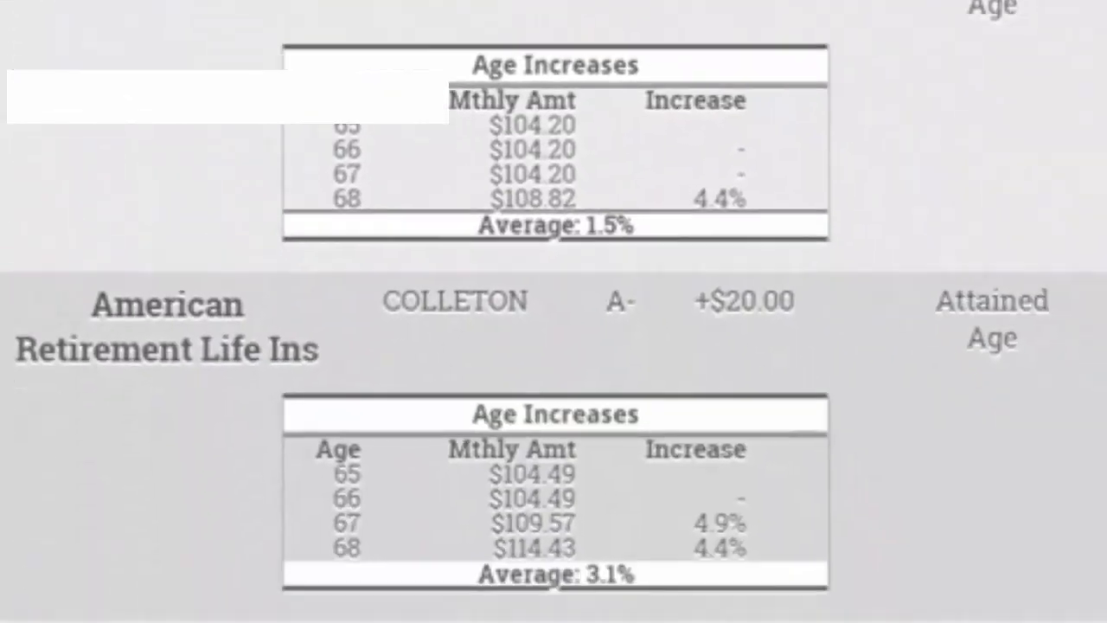
pyautogui.hotkey('ctrl', '-')
pyautogui.hotkey('ctrl', '-')
pyautogui.hotkey('ctrl', '-')
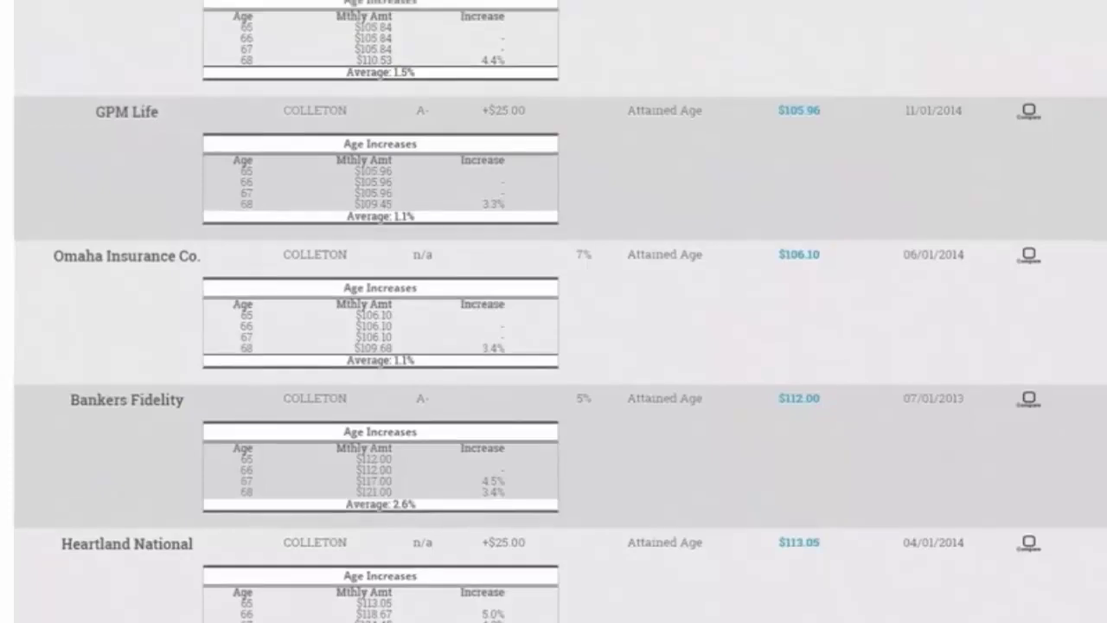
# Review the age increases of the higher-priced Plan G carriers, from IAC to Gerber Life, and return to the quote heading
pyautogui.scroll(3, 553, 311)
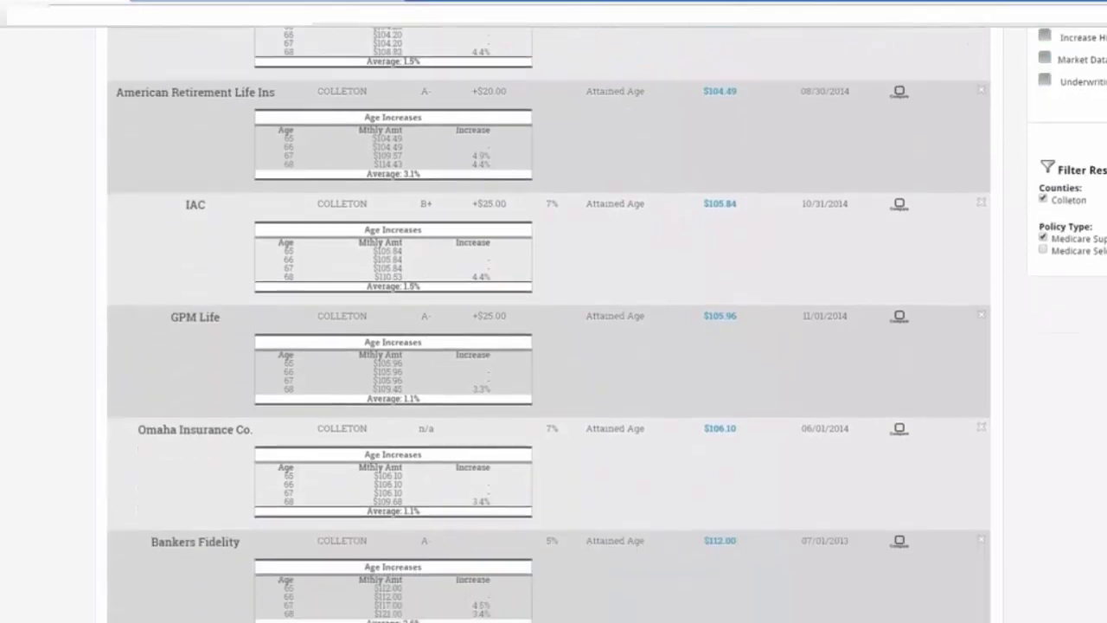
pyautogui.scroll(-4, 553, 325)
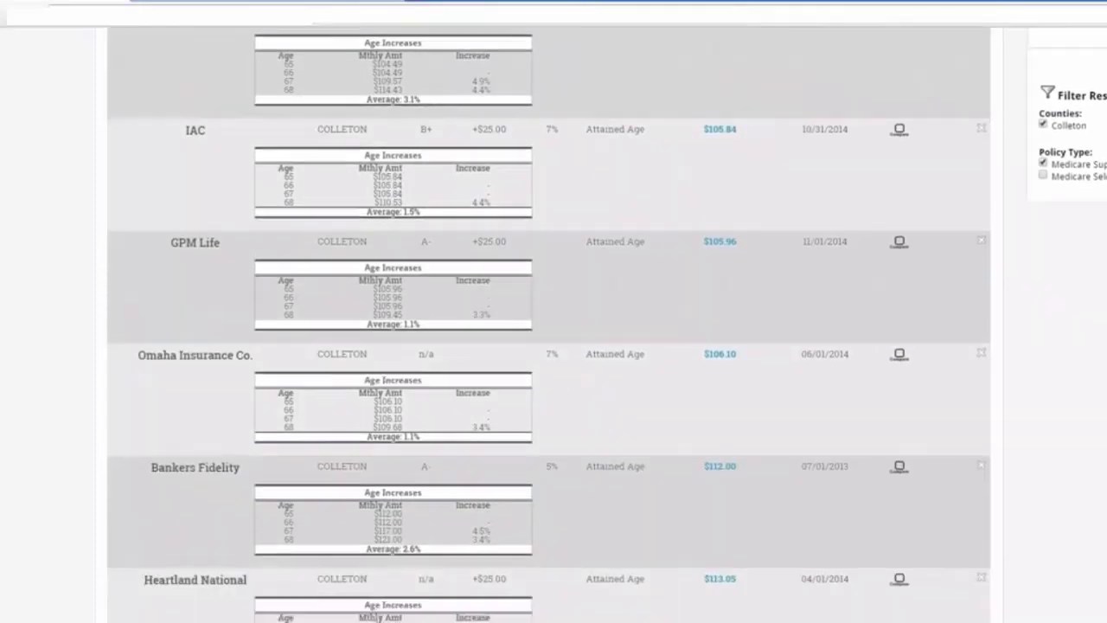
pyautogui.scroll(-5, 554, 324)
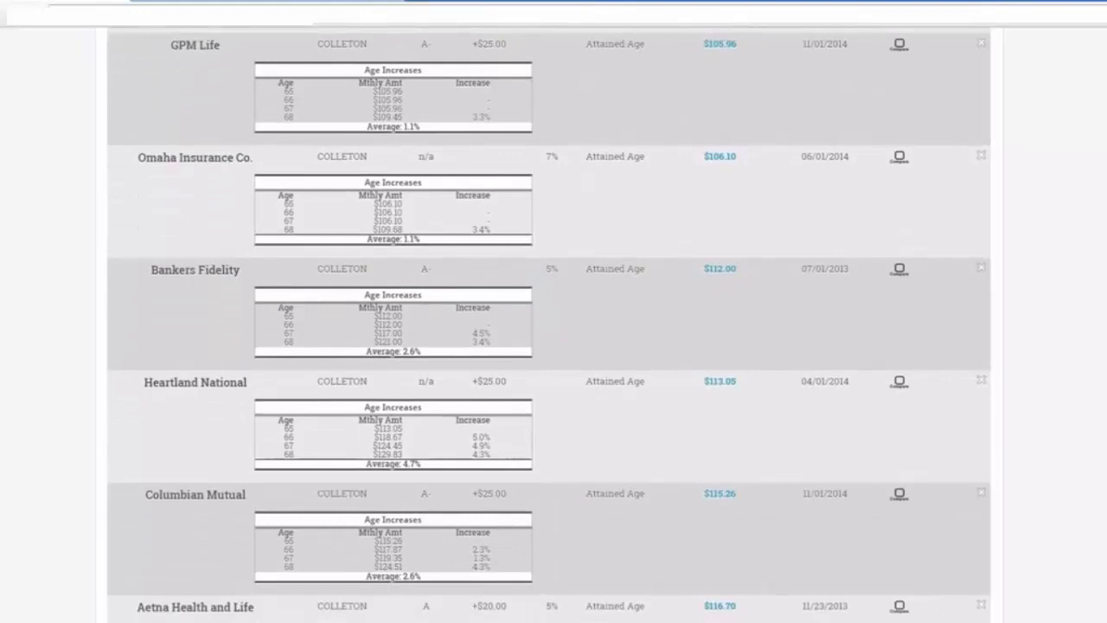
pyautogui.scroll(-4, 553, 324)
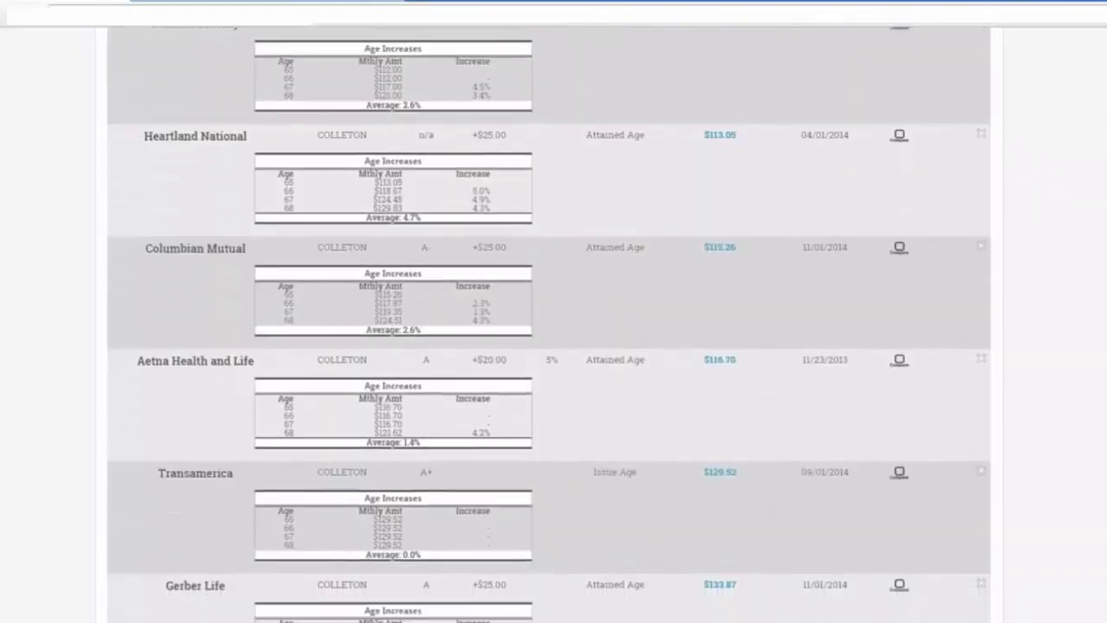
pyautogui.scroll(-5, 554, 325)
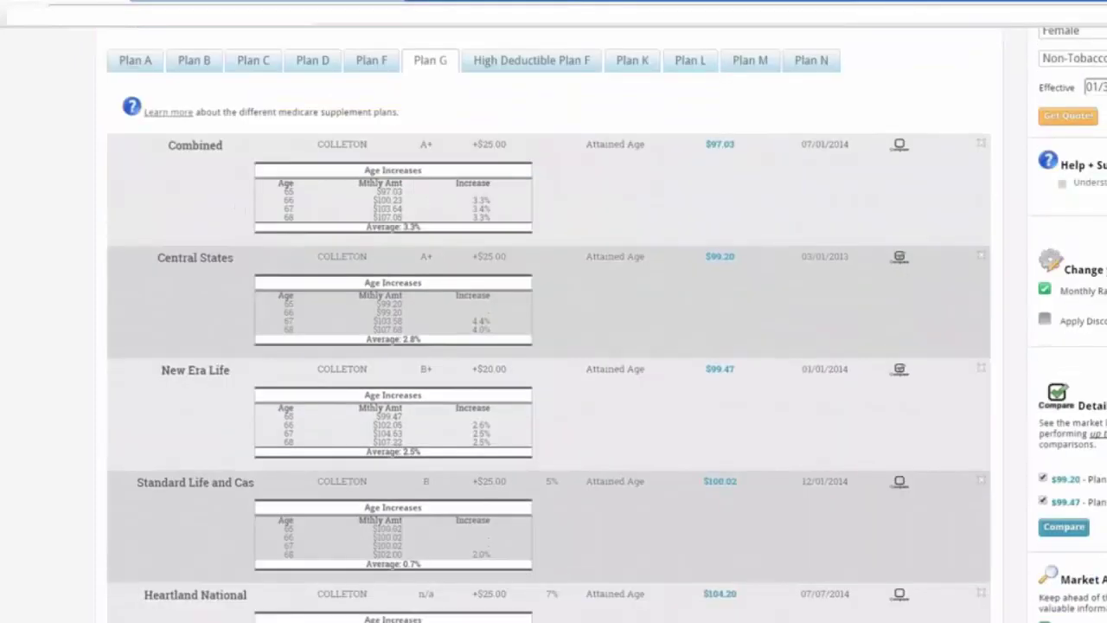
pyautogui.scroll(6, 554, 324)
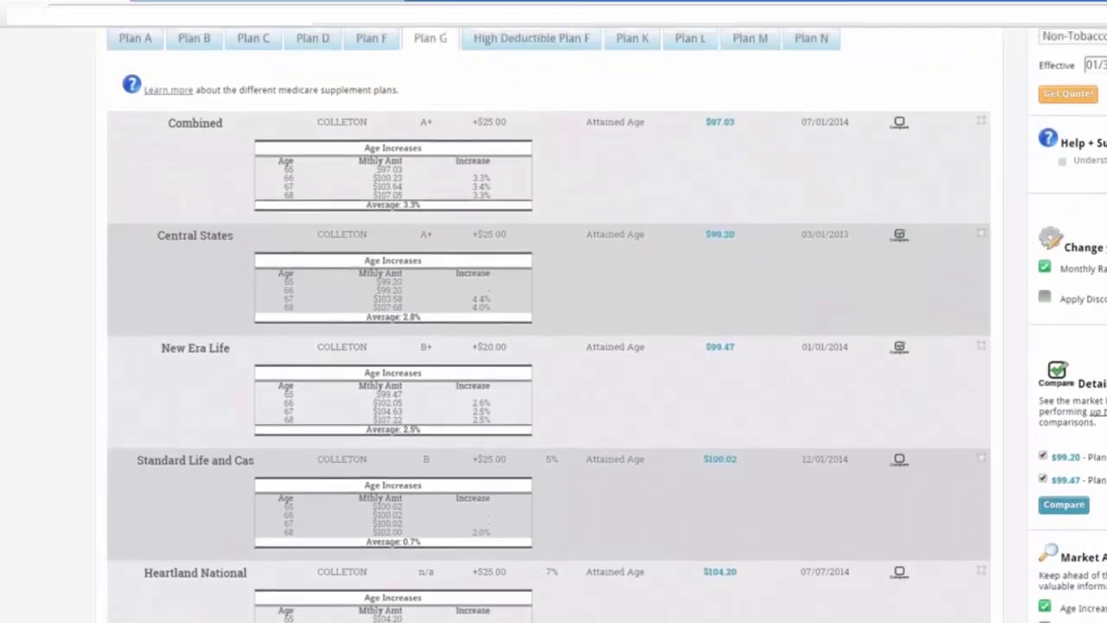
pyautogui.scroll(3, 554, 324)
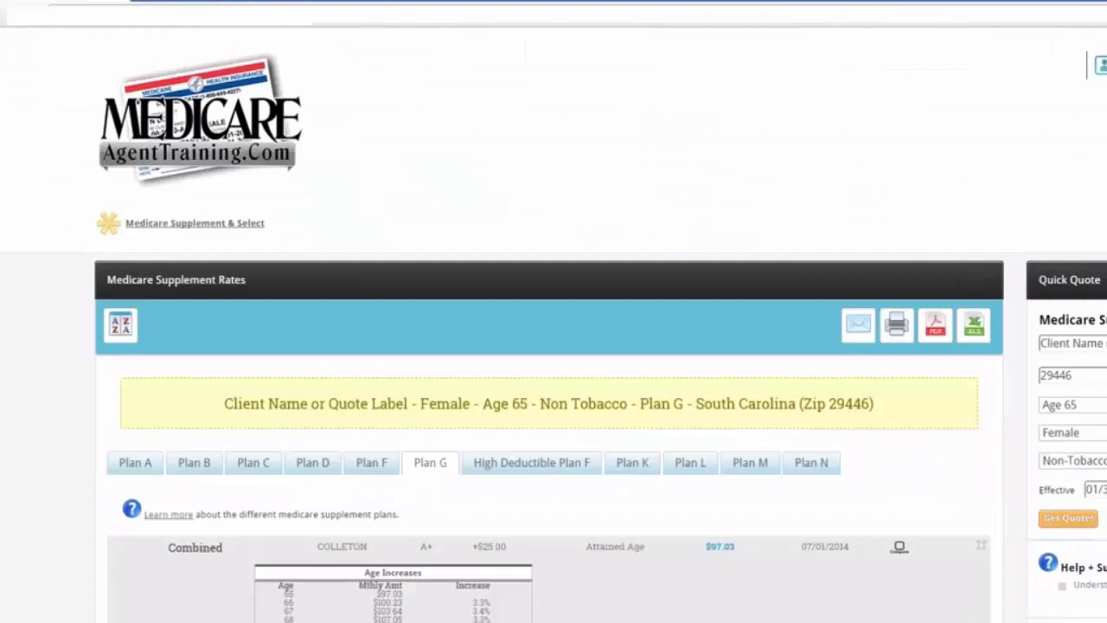
pyautogui.scroll(-3, 554, 346)
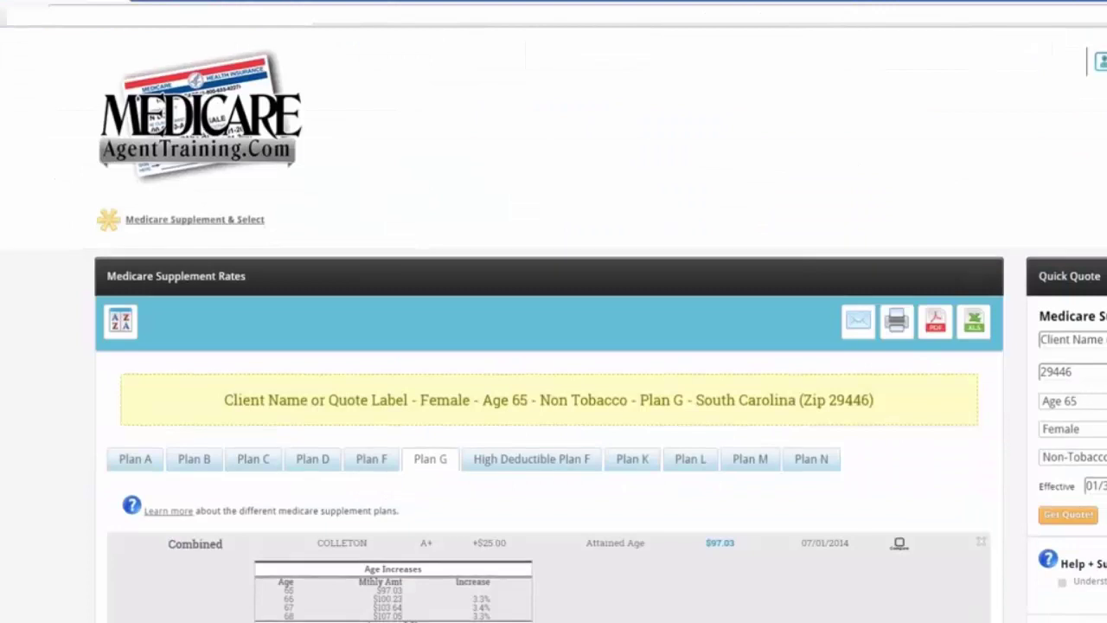
pyautogui.scroll(3, 554, 346)
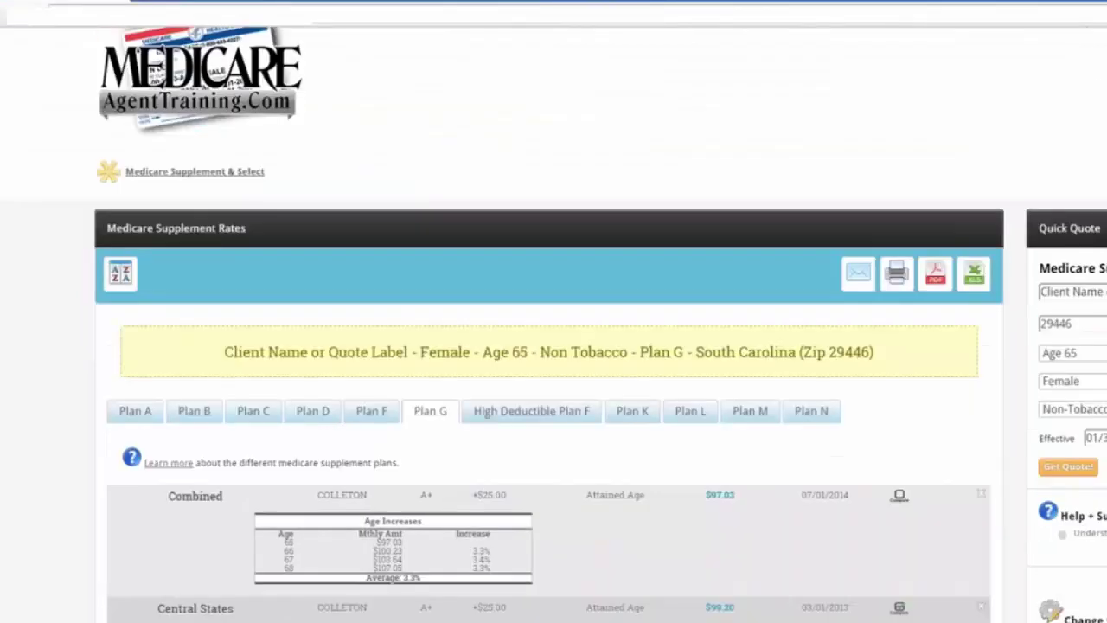
# Open medicareagenttraining.com in a new tab, launch the member quote form from its Medicare Supplement Quotes page, and close that tab
pyautogui.hotkey('ctrl', 't')
pyautogui.write('medicareagenttraining.com')
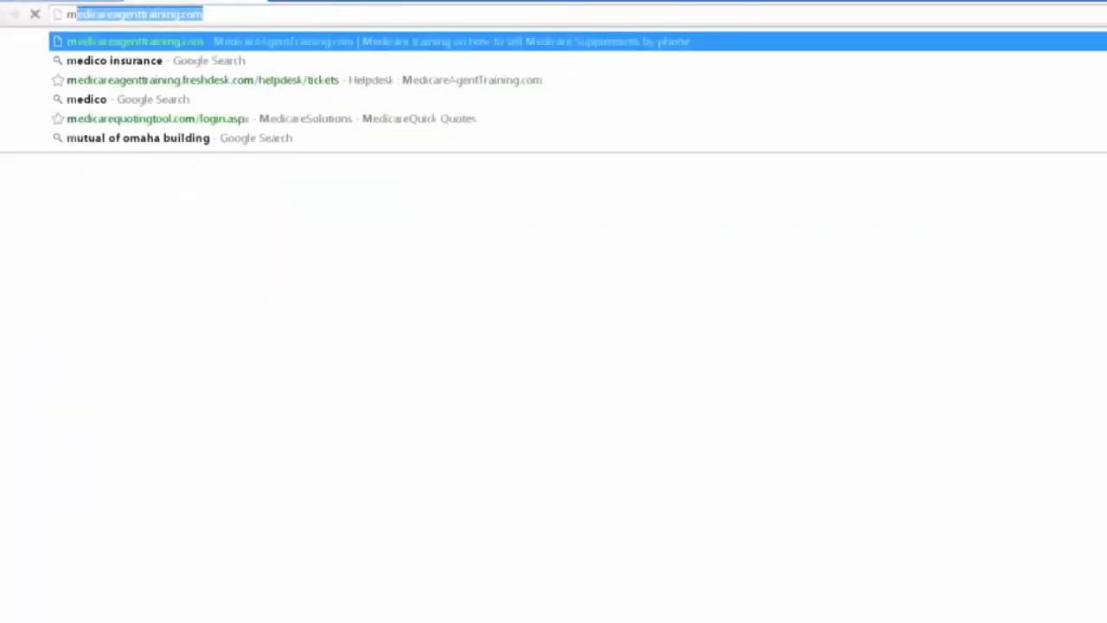
pyautogui.press('Return')
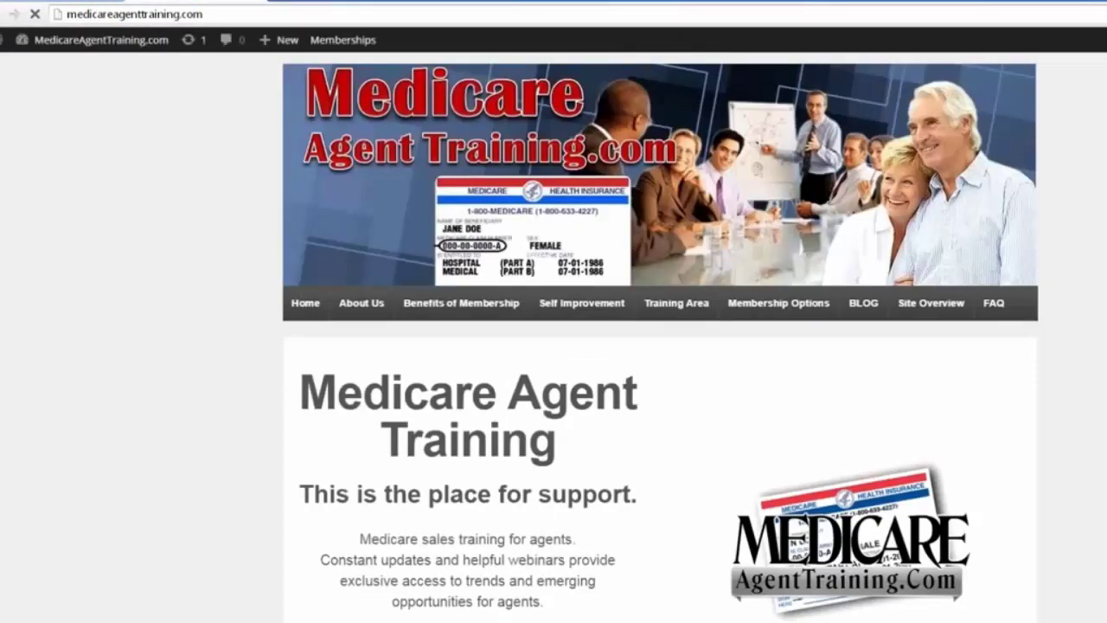
pyautogui.moveTo(461, 304)
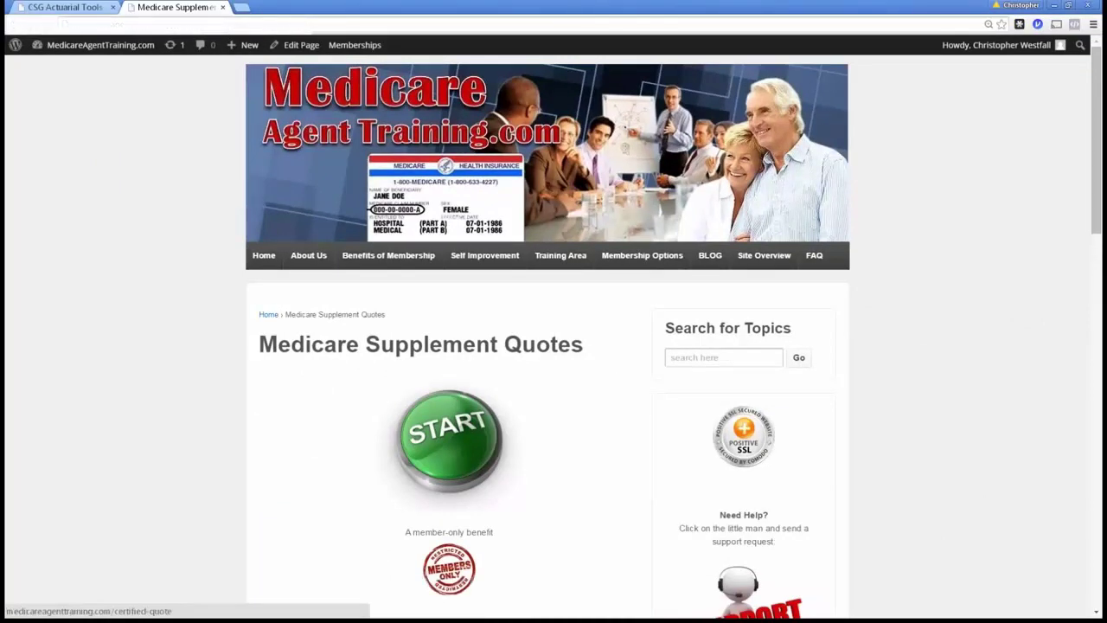
pyautogui.click(449, 439)
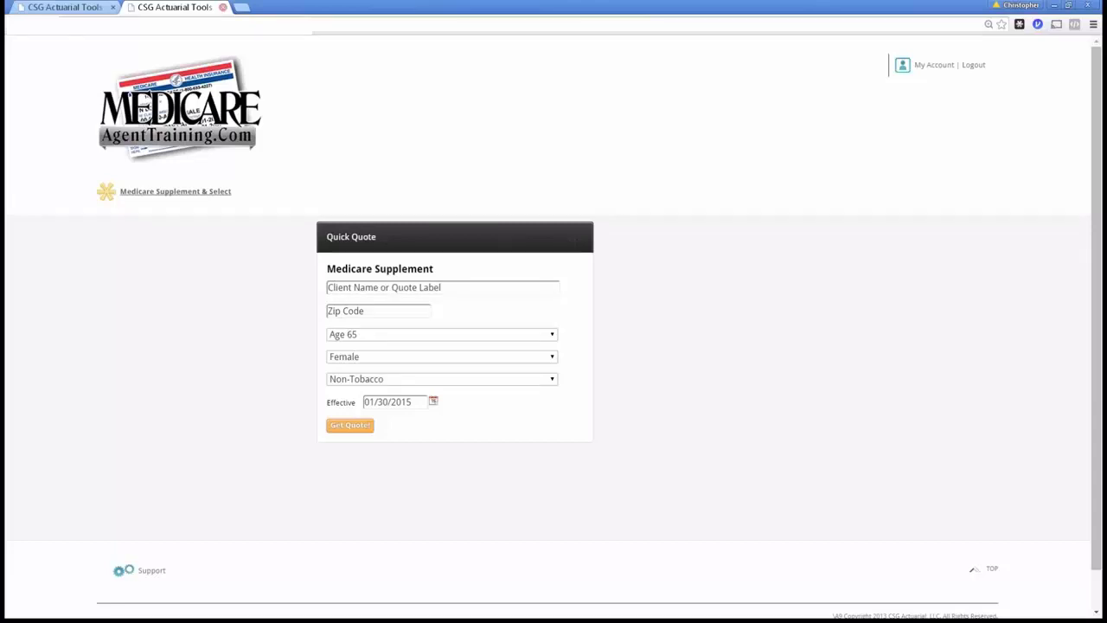
pyautogui.click(223, 7)
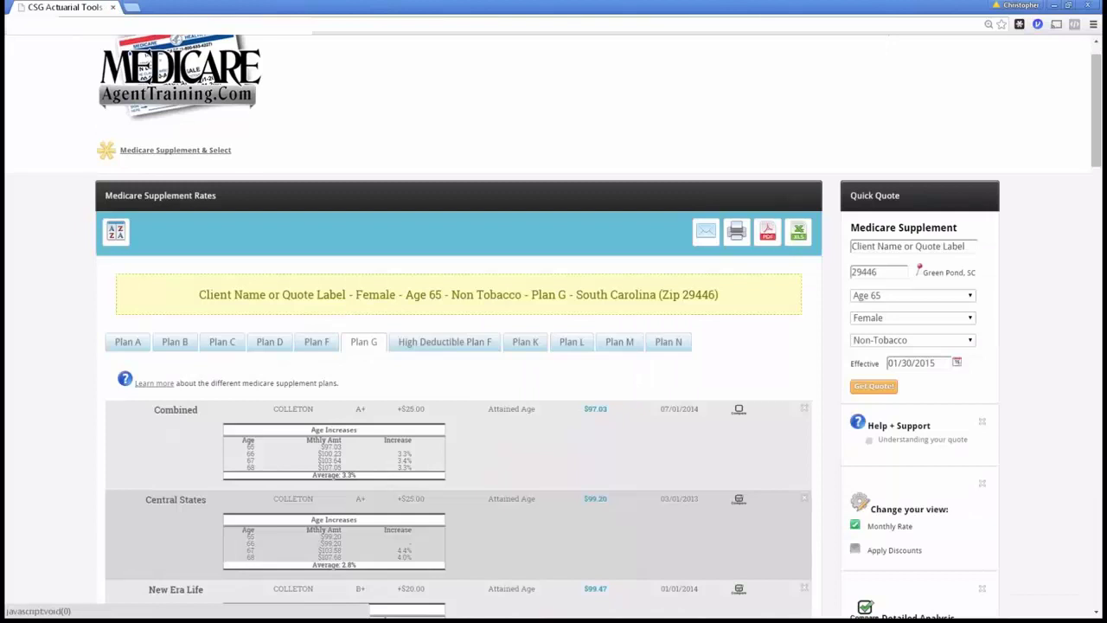
# Load medicareagenttraining.com again in a new tab beside the Plan G quote results
pyautogui.hotkey('ctrl', 't')
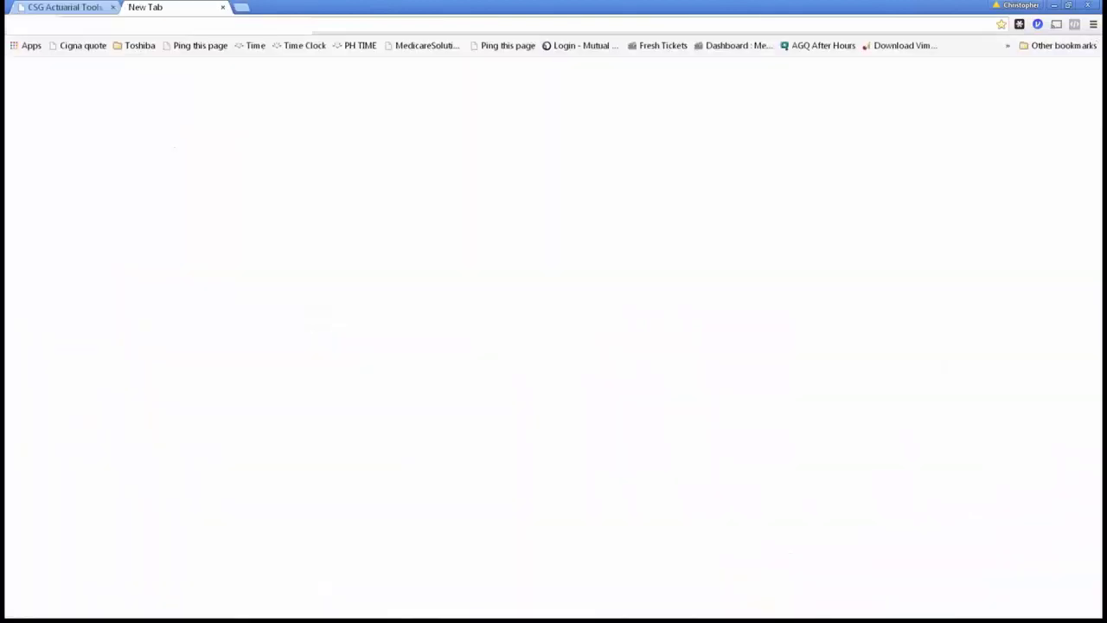
pyautogui.write('medicareagenttraining.com')
pyautogui.press('Return')
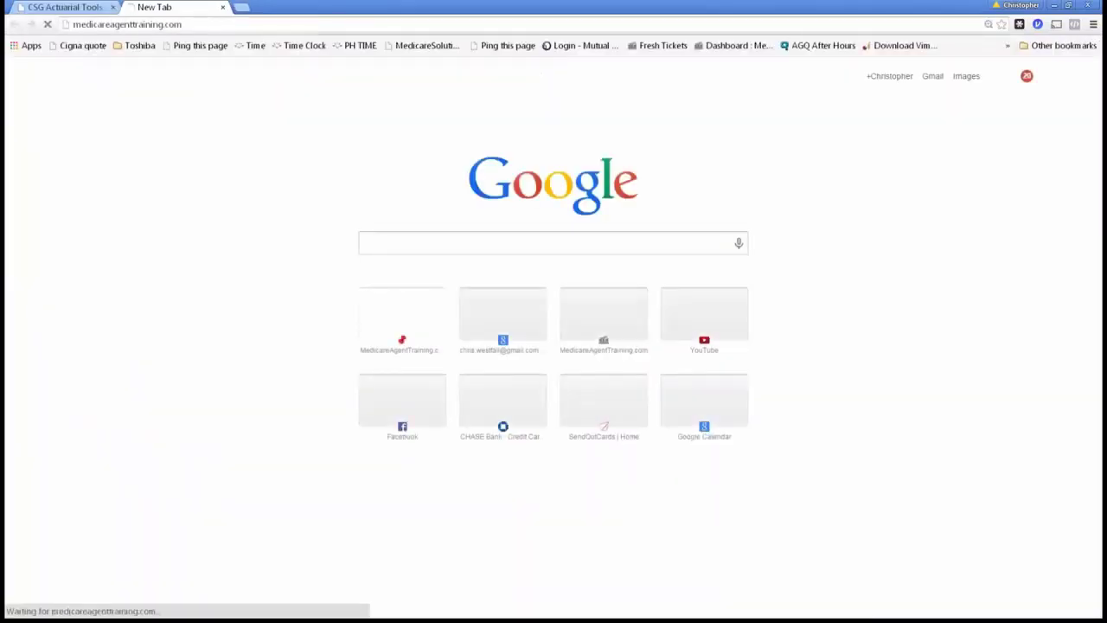